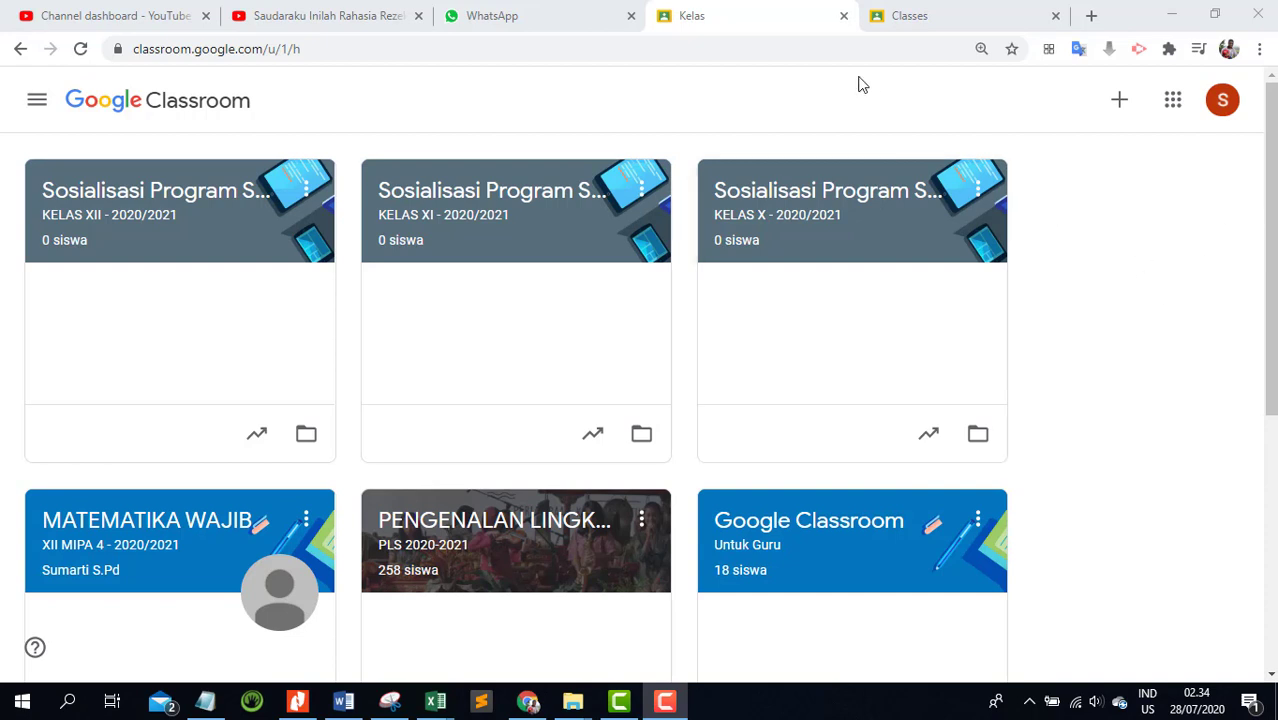
Step: Compare which Google accounts are signed in on the two open Classroom pages, Kelas and Classes
{"action": "left_click", "coordinate": [765, 26]}
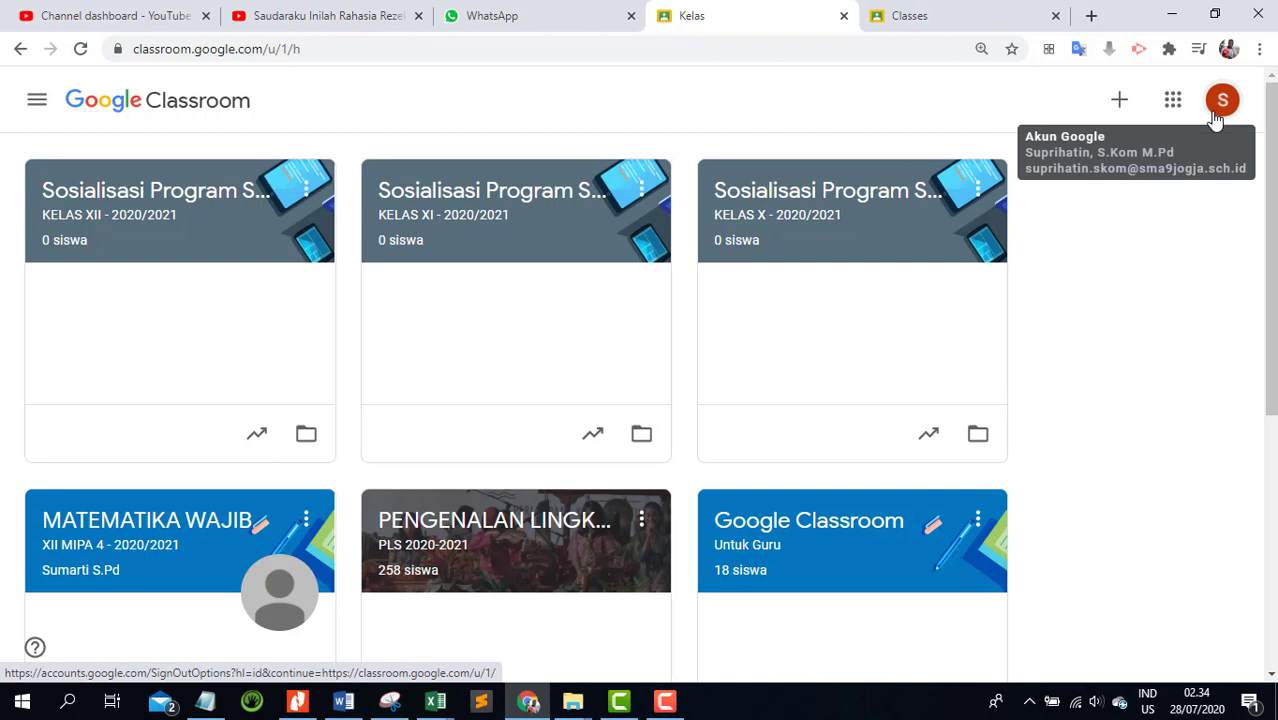
{"action": "left_click", "coordinate": [962, 18]}
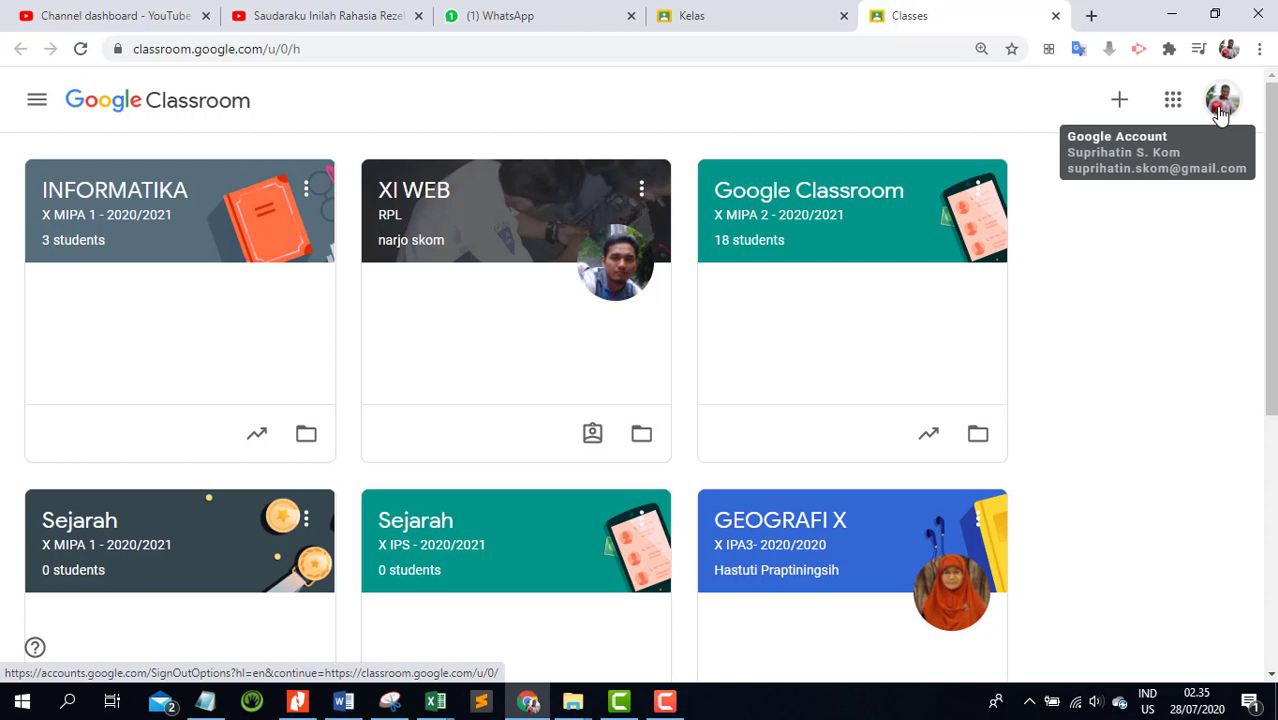
{"action": "left_click", "coordinate": [775, 22]}
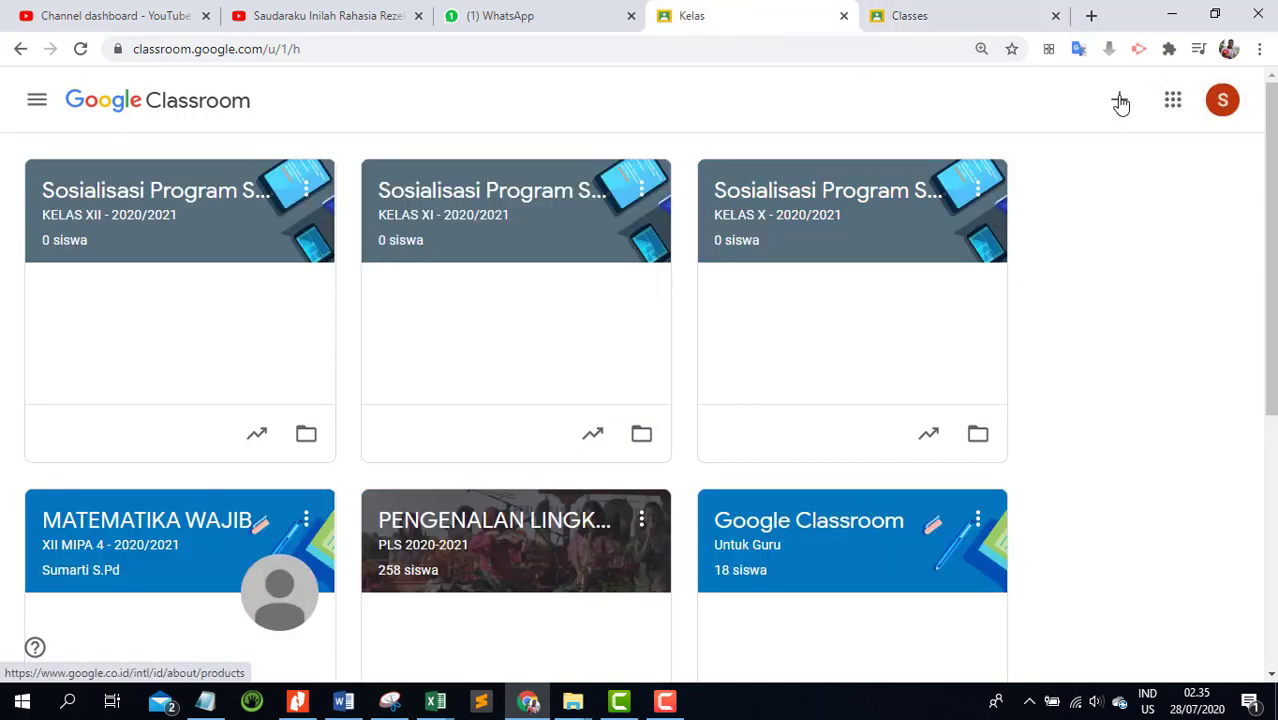
{"action": "left_click", "coordinate": [922, 25]}
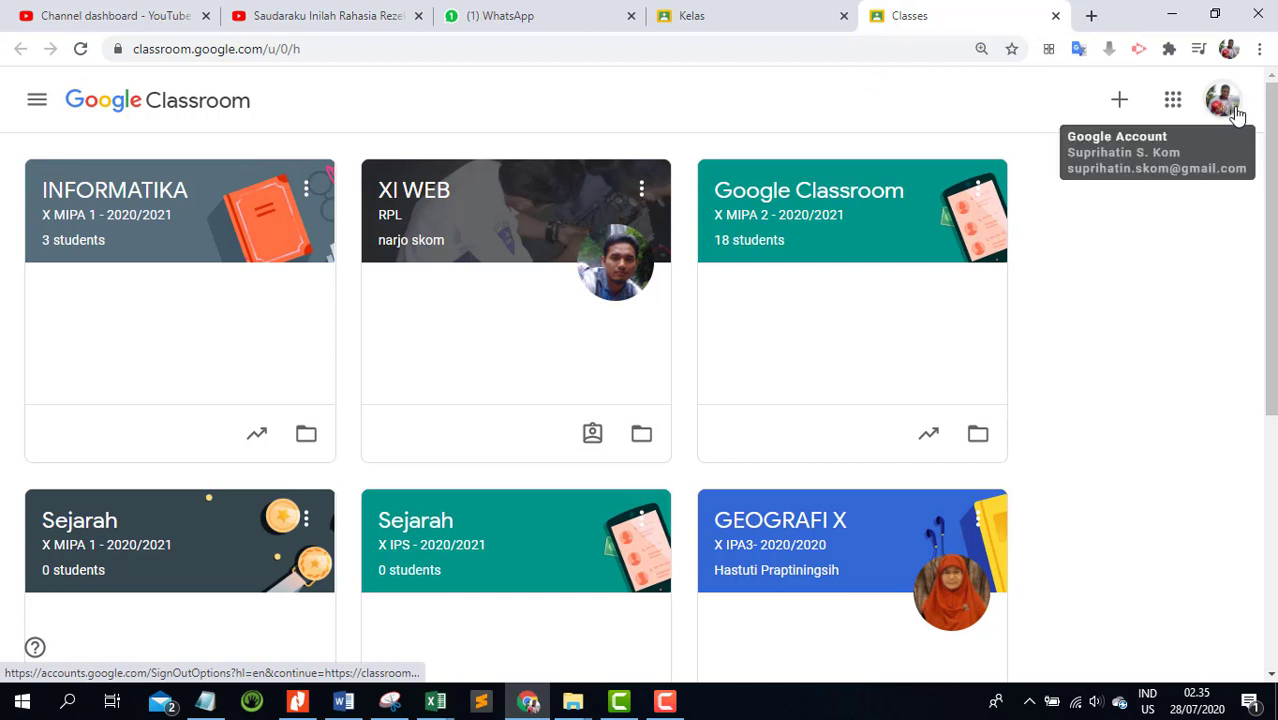
Step: Open Google Drive for the personal account signed in on the Classes page
{"action": "left_click", "coordinate": [1175, 102]}
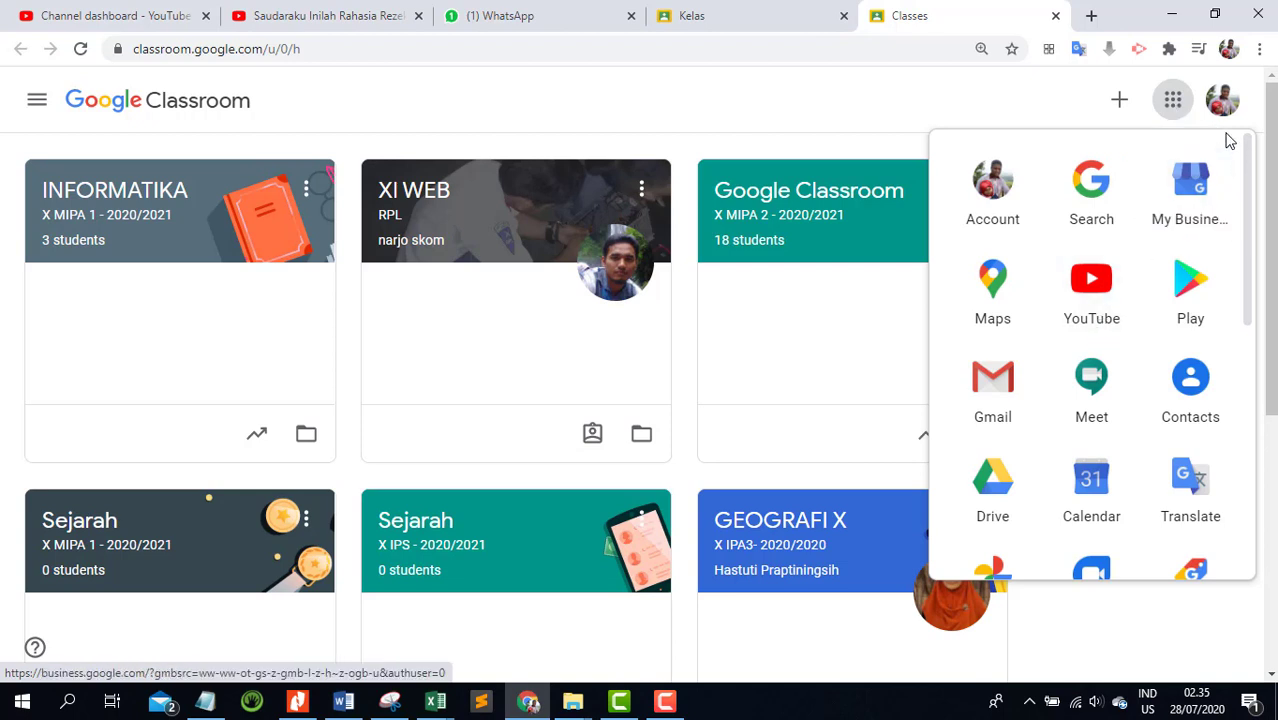
{"action": "left_click", "coordinate": [1226, 106]}
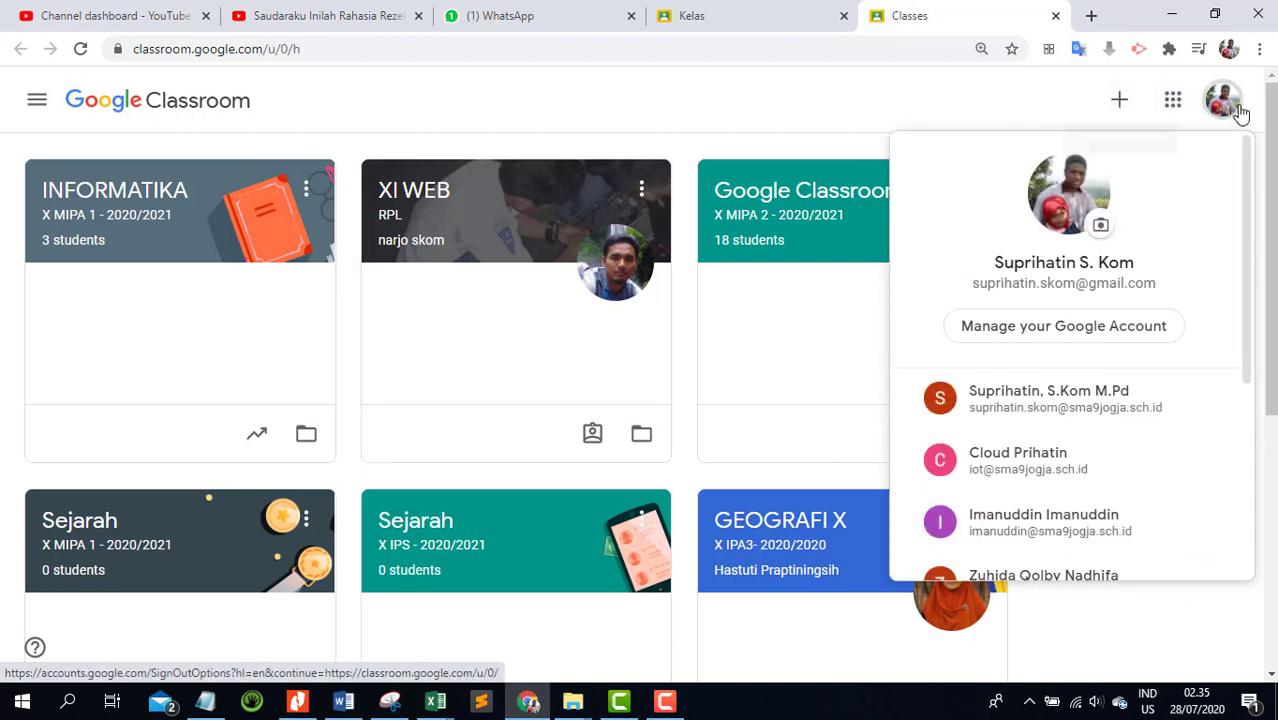
{"action": "left_click", "coordinate": [1170, 104]}
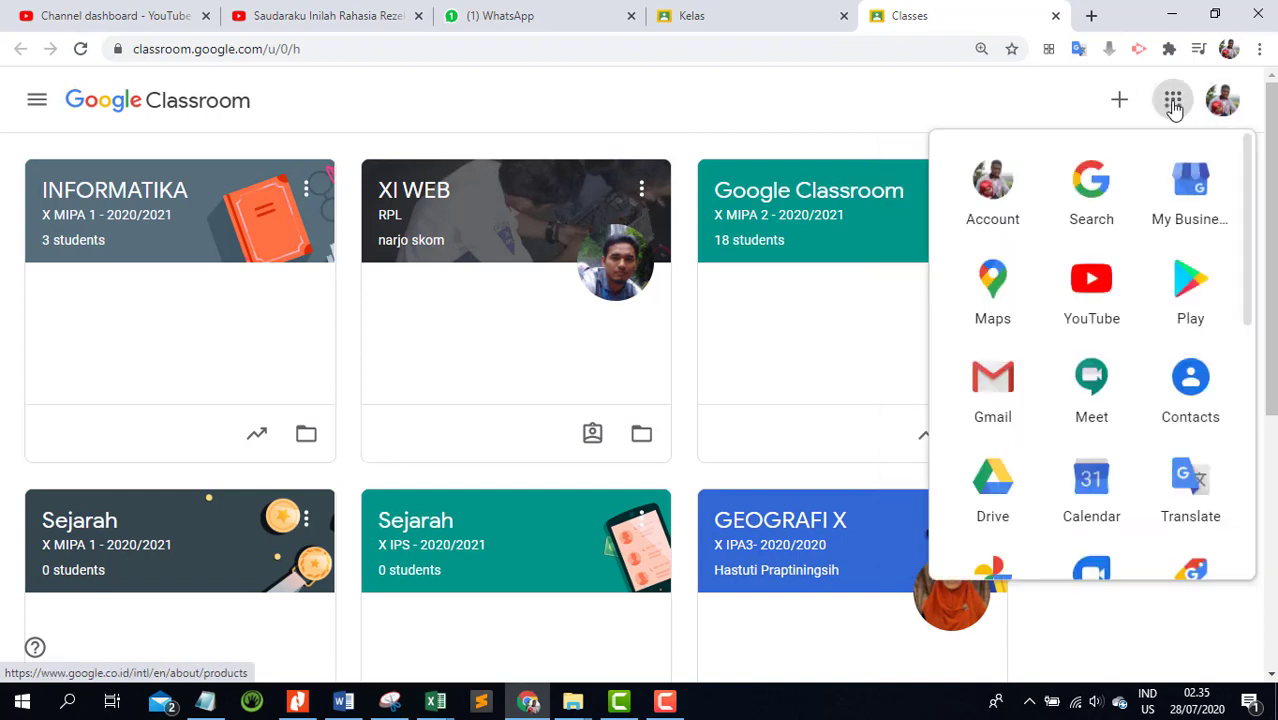
{"action": "left_click", "coordinate": [1003, 492]}
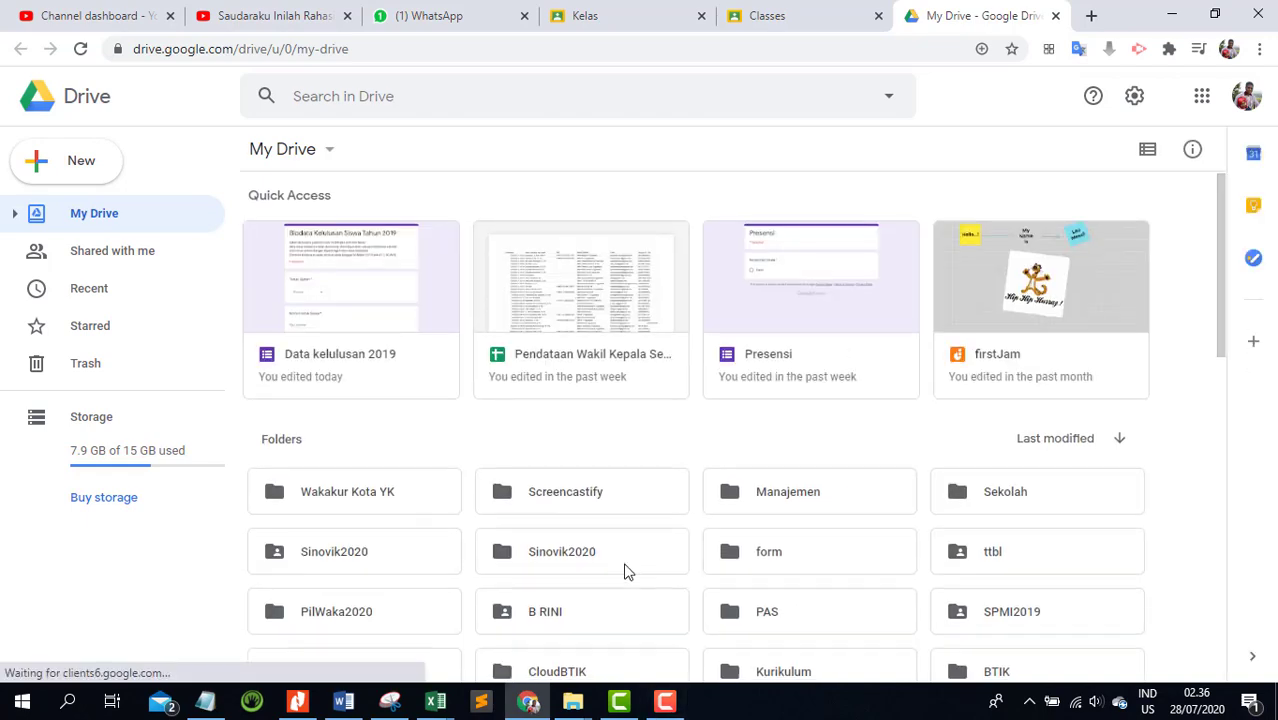
Step: Find and open the Kelulusan folder in My Drive
{"action": "scroll", "coordinate": [623, 567], "scroll_direction": "down", "scroll_amount": 3}
{"action": "scroll", "coordinate": [626, 580], "scroll_direction": "up", "scroll_amount": 2}
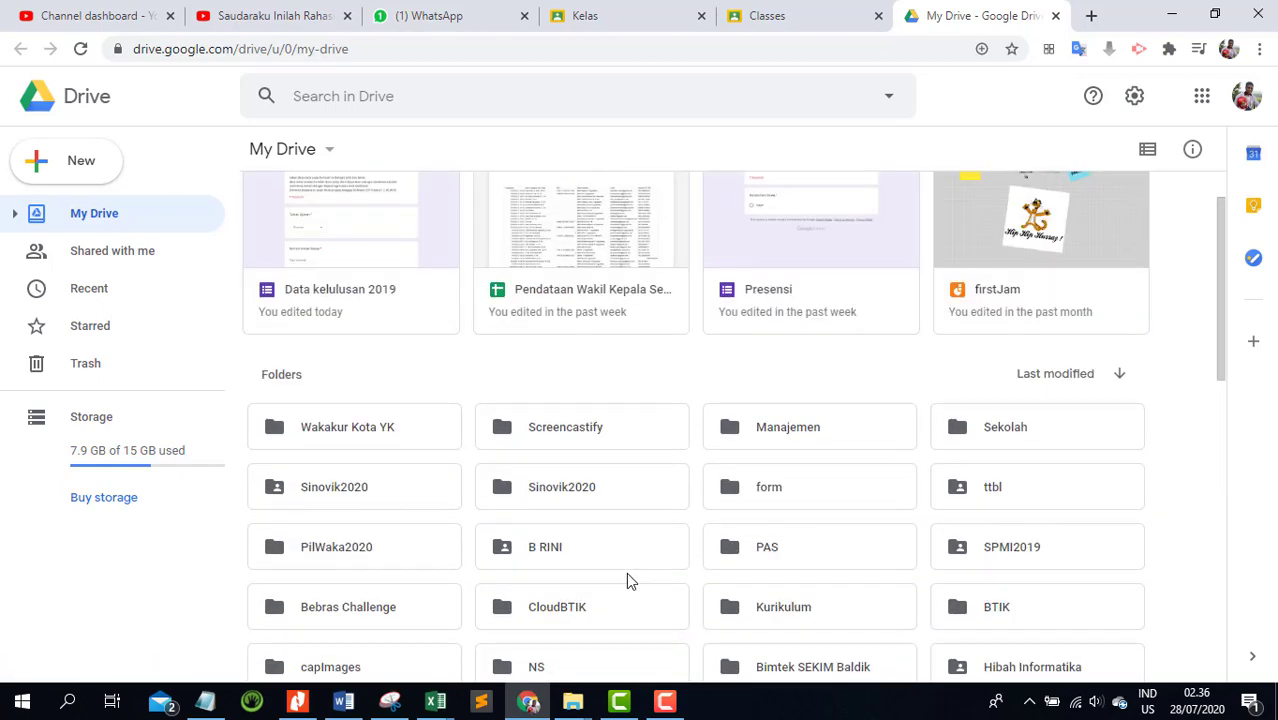
{"action": "scroll", "coordinate": [619, 546], "scroll_direction": "down", "scroll_amount": 2}
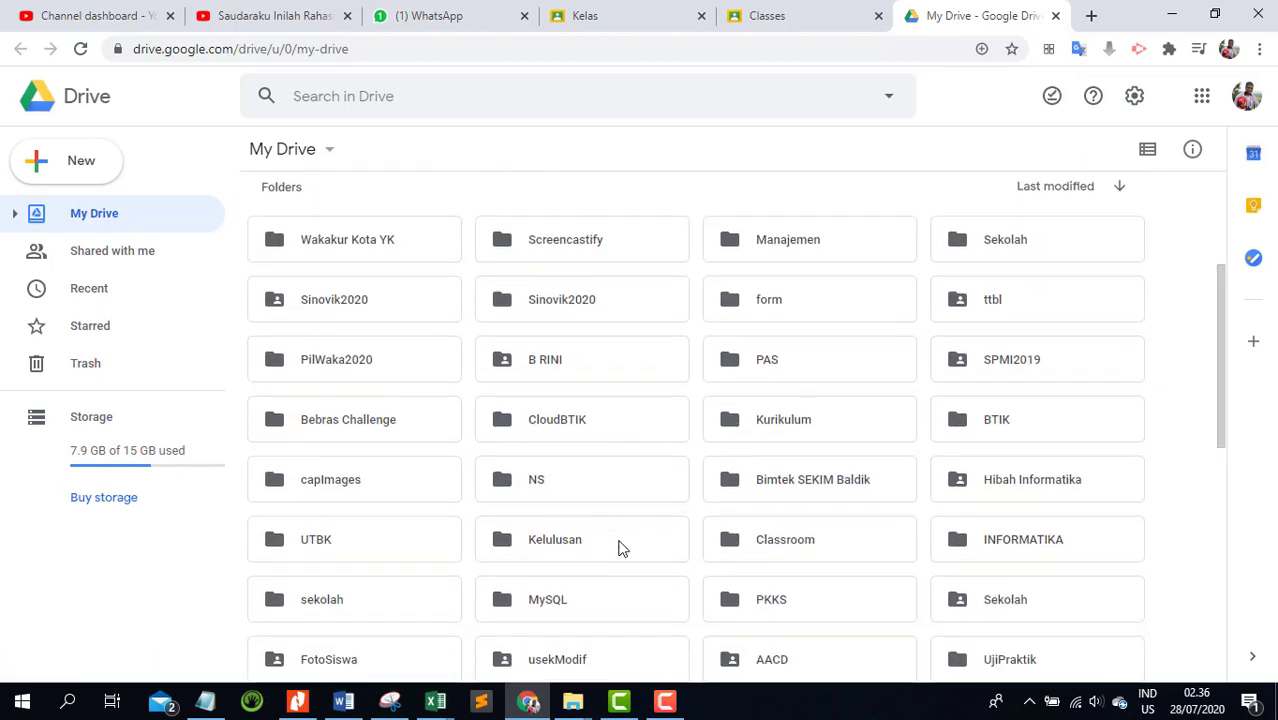
{"action": "double_click", "coordinate": [505, 545]}
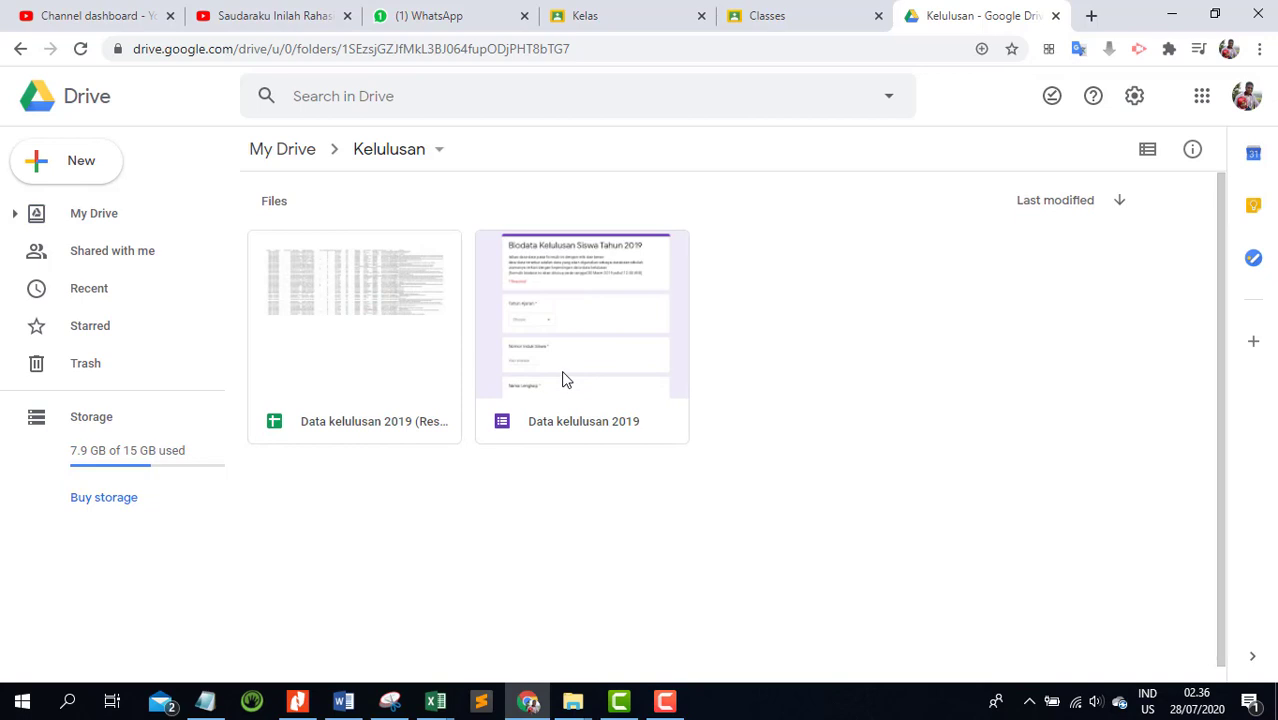
Step: Make a copy of the Data kelulusan 2019 form in the Kelulusan folder
{"action": "left_click", "coordinate": [588, 306]}
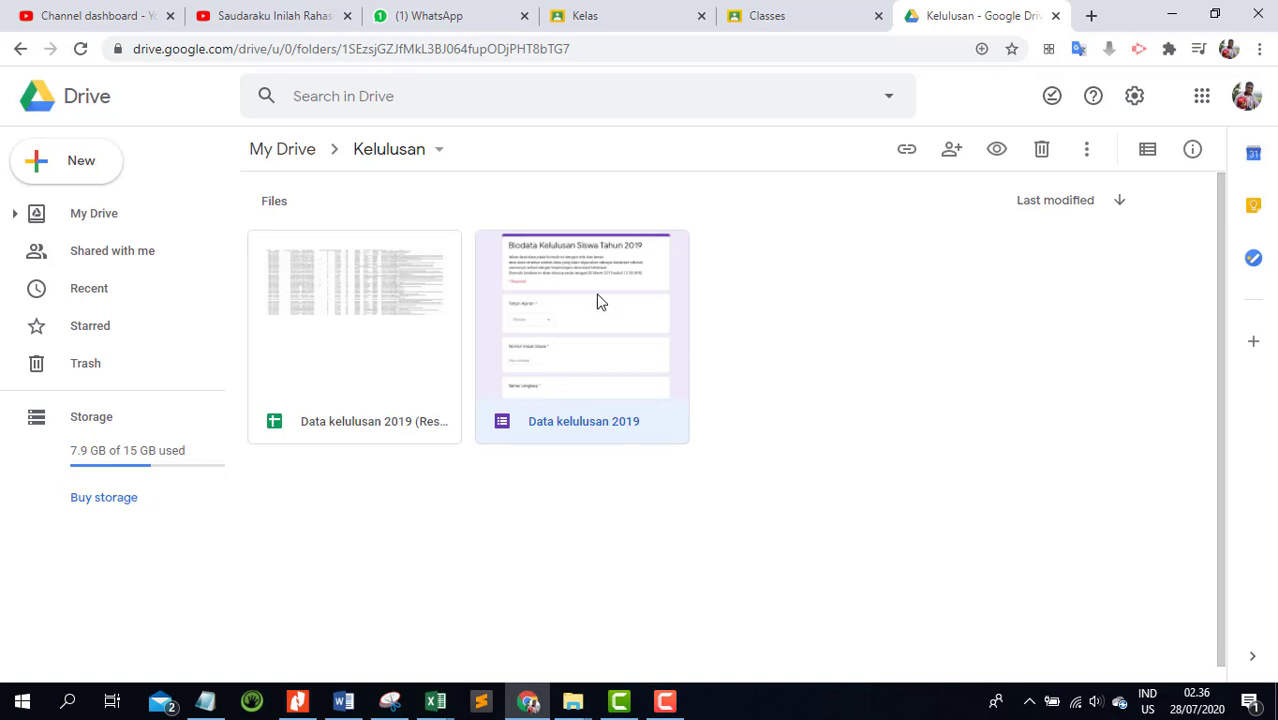
{"action": "right_click", "coordinate": [584, 296]}
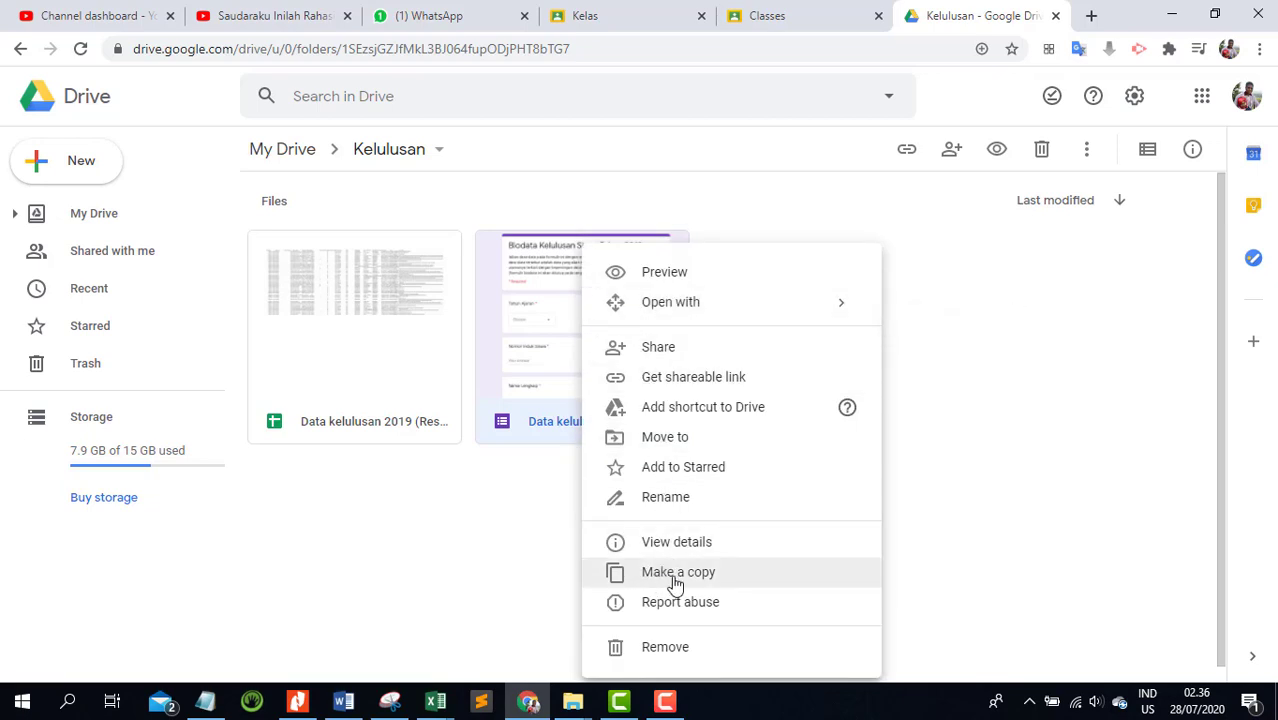
{"action": "left_click", "coordinate": [709, 578]}
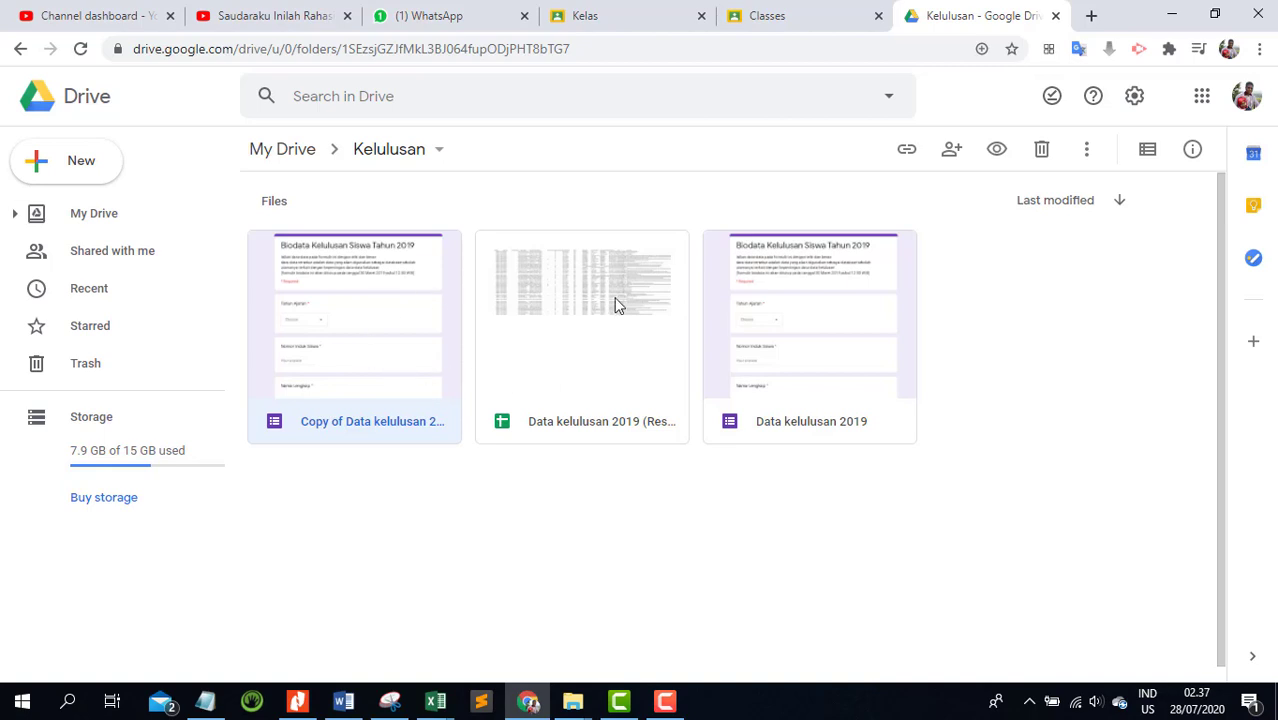
Step: Rename the copied form as "Data kelulusan 2019 terbaru"
{"action": "double_click", "coordinate": [370, 288]}
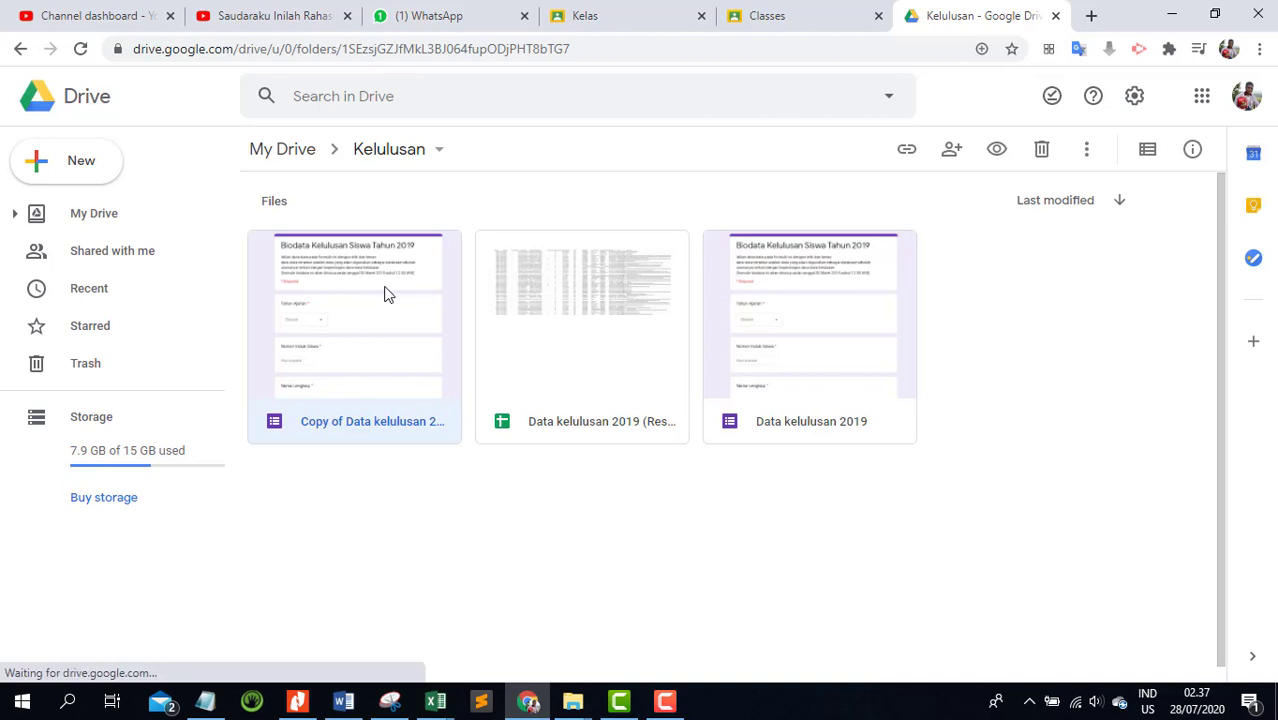
{"action": "right_click", "coordinate": [393, 293]}
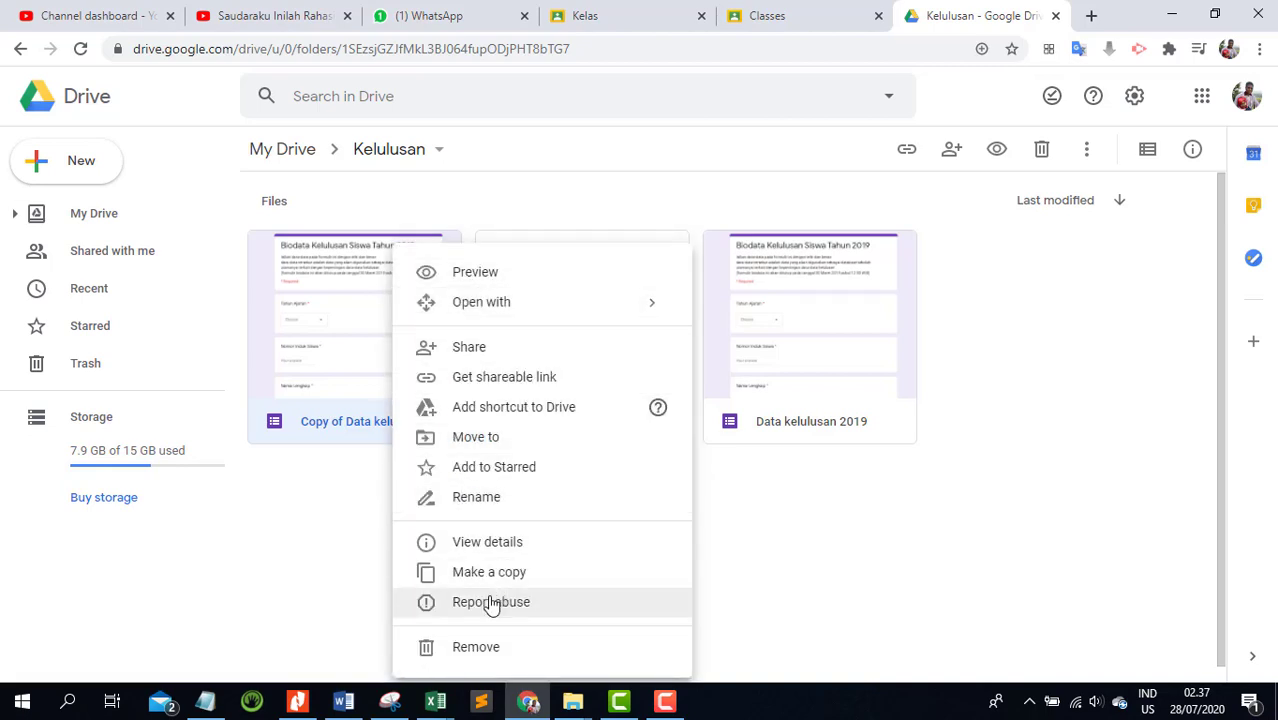
{"action": "left_click", "coordinate": [479, 496]}
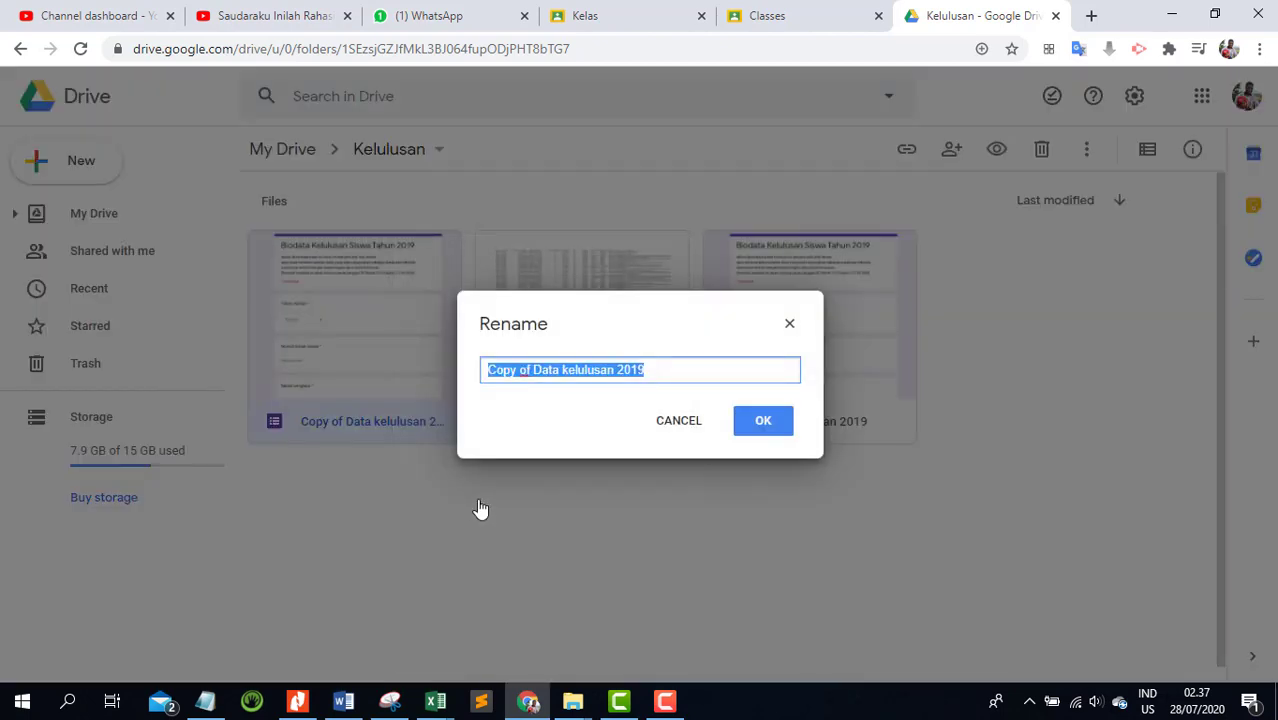
{"action": "left_click", "coordinate": [542, 370]}
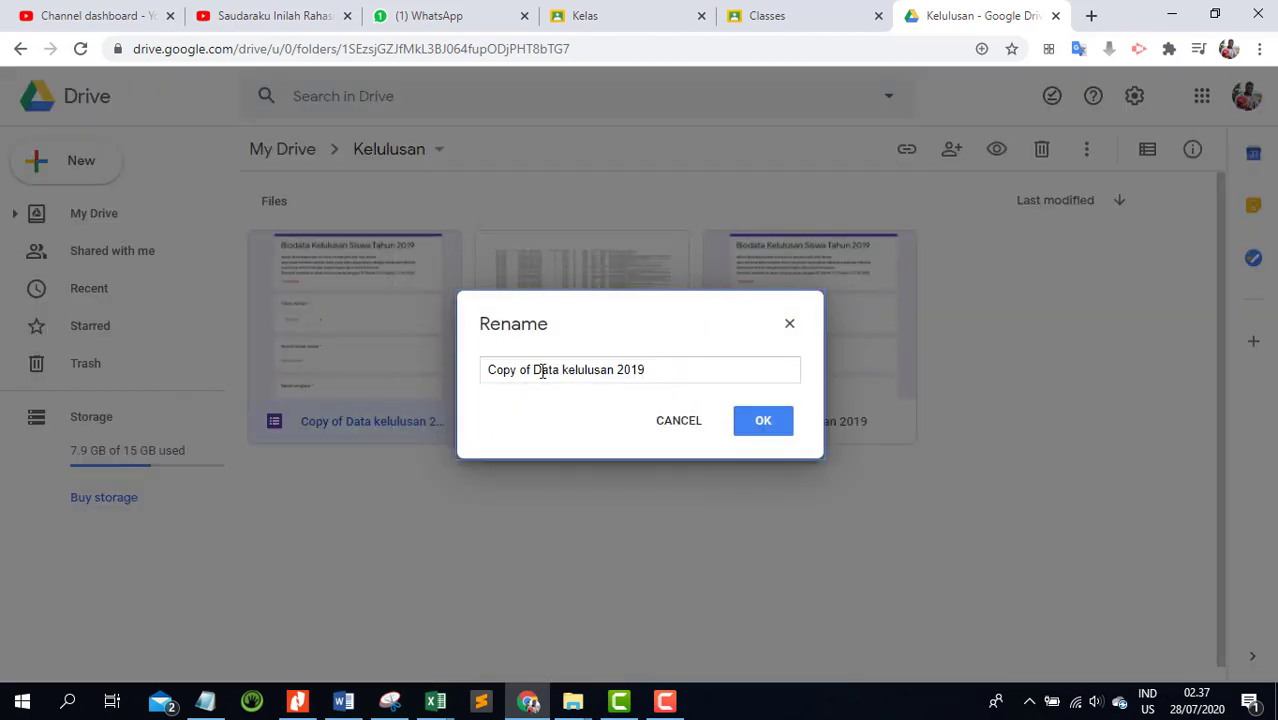
{"action": "left_click_drag", "start_coordinate": [538, 371], "coordinate": [463, 374]}
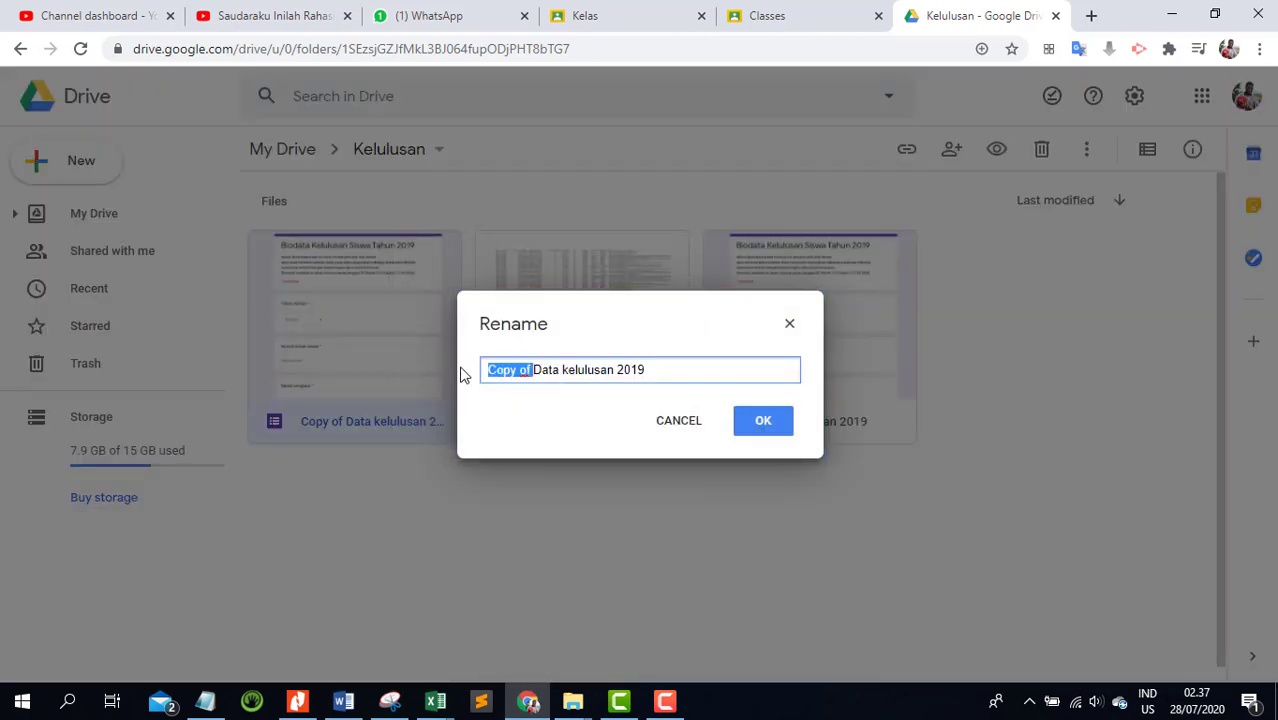
{"action": "key", "text": "BackSpace"}
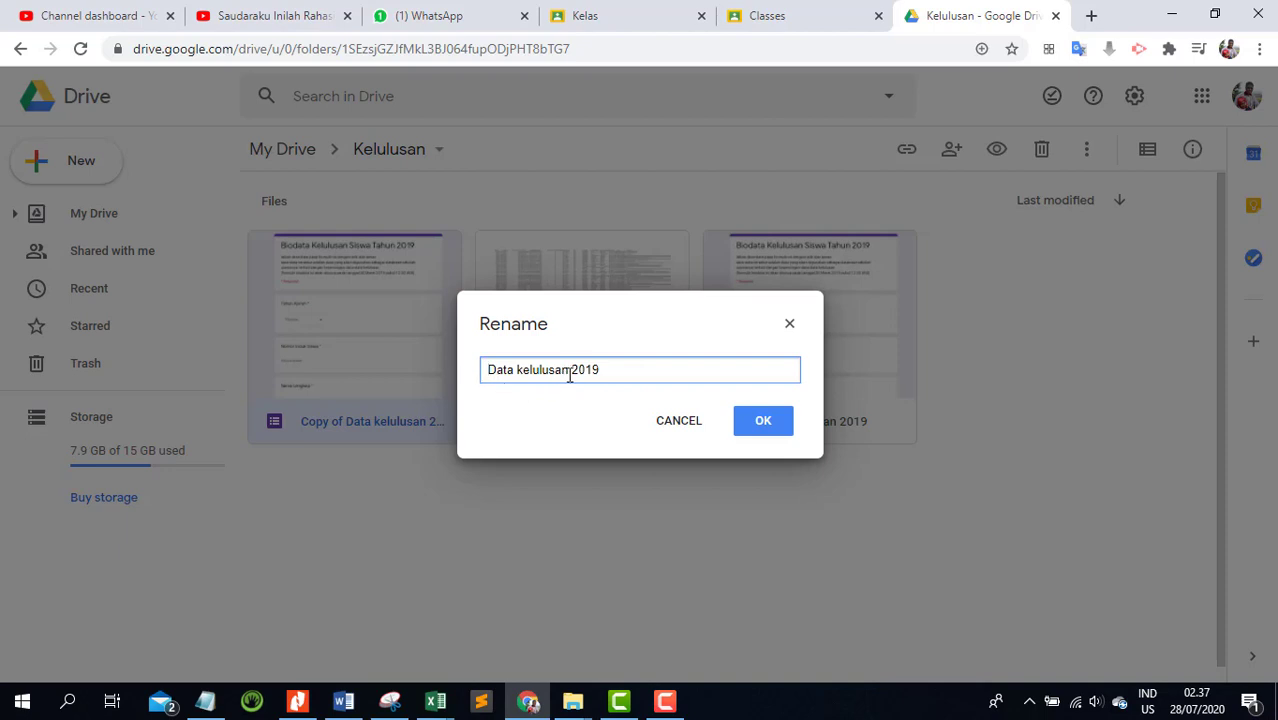
{"action": "left_click_drag", "start_coordinate": [573, 372], "coordinate": [602, 374]}
{"action": "left_click", "coordinate": [614, 374]}
{"action": "type", "text": "terbaru"}
{"action": "left_click", "coordinate": [765, 438]}
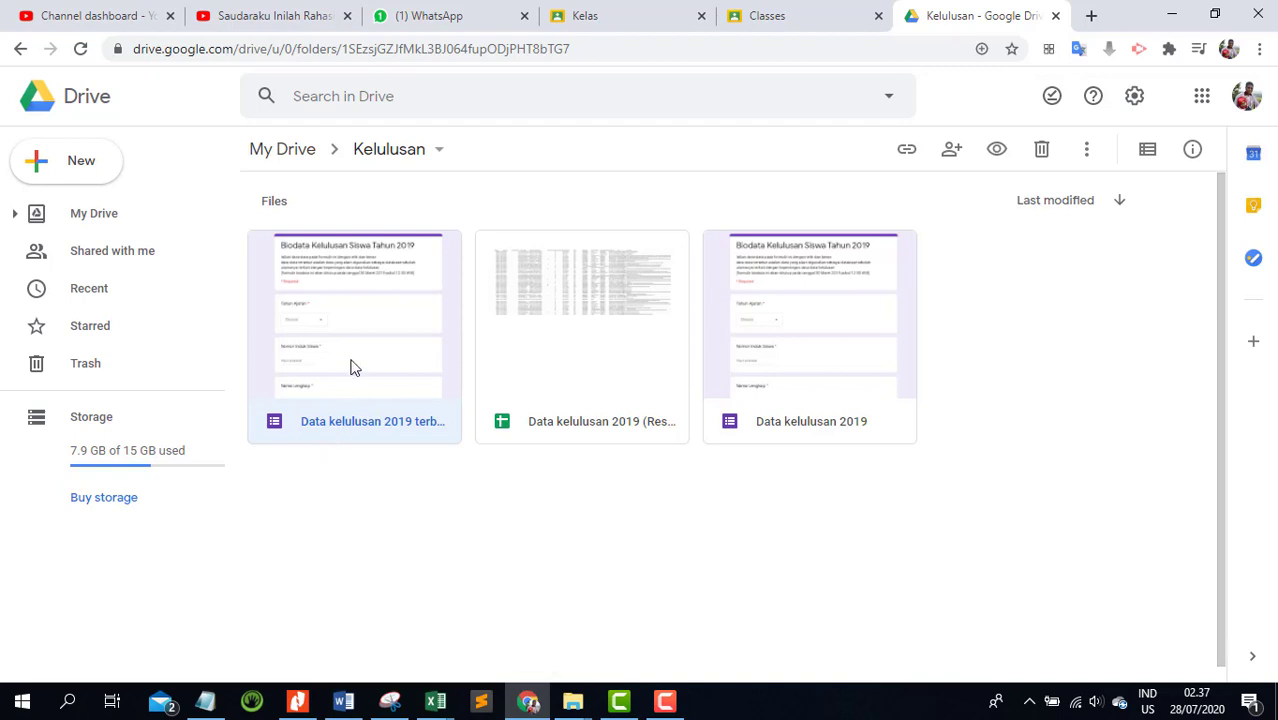
{"action": "left_click", "coordinate": [405, 543]}
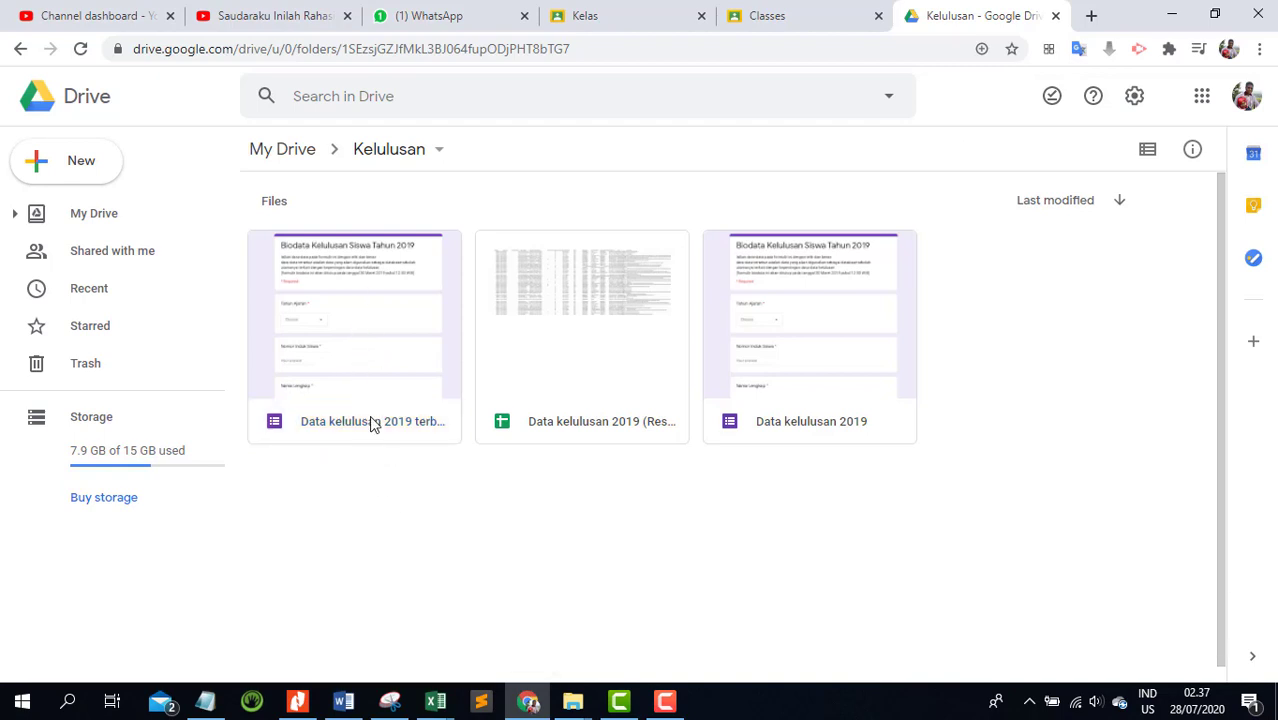
Step: Start sharing the Data kelulusan 2019 terbaru form, adding the school account's e-mail address as Editor
{"action": "right_click", "coordinate": [364, 281]}
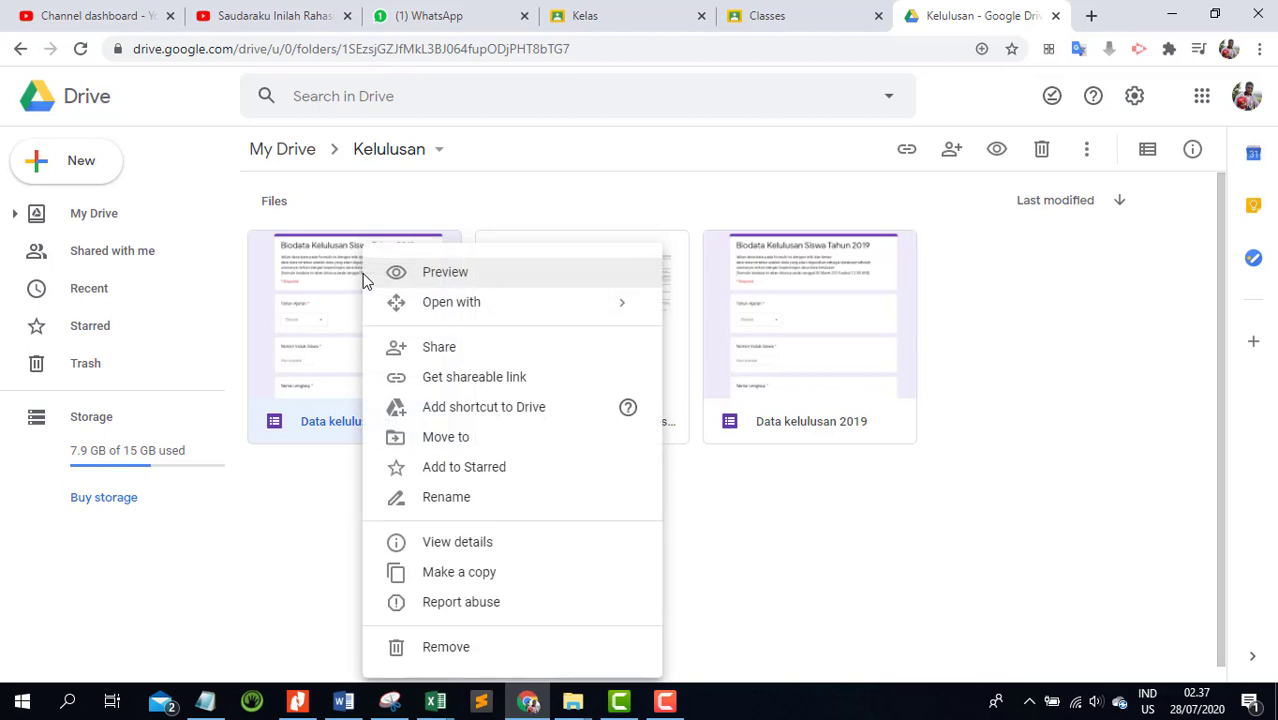
{"action": "left_click", "coordinate": [440, 350]}
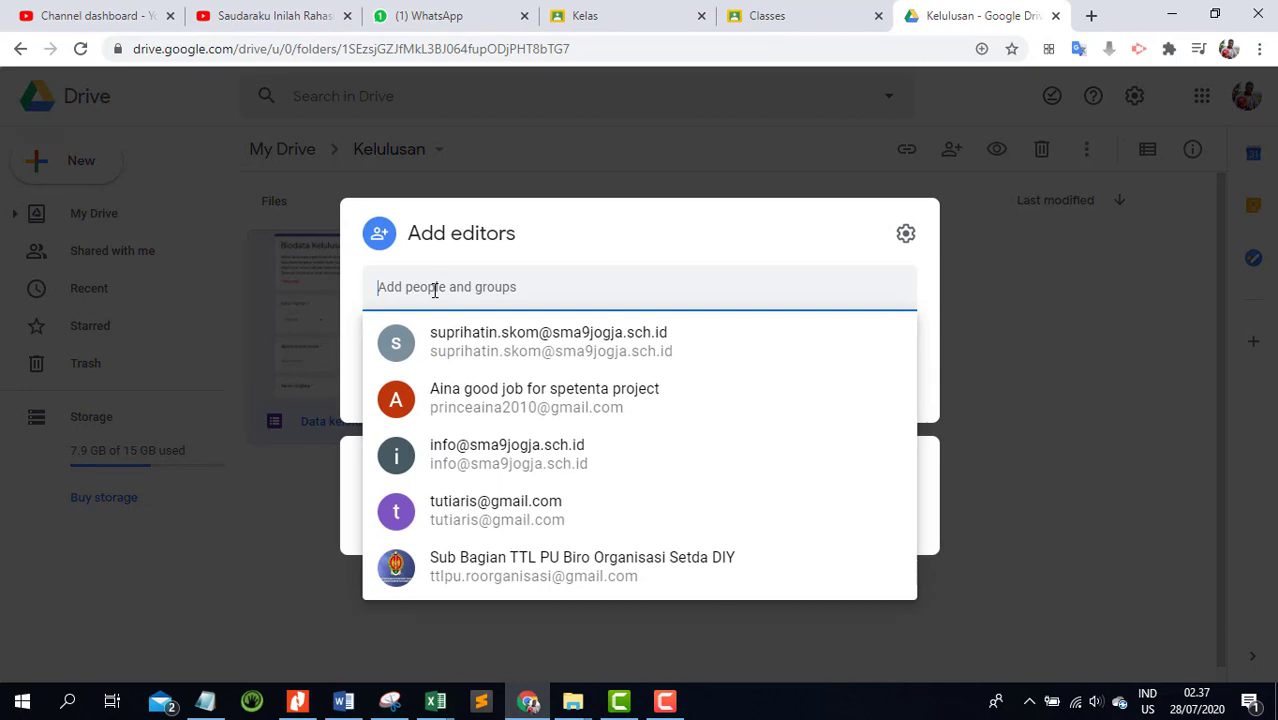
{"action": "key", "text": "ctrl+v"}
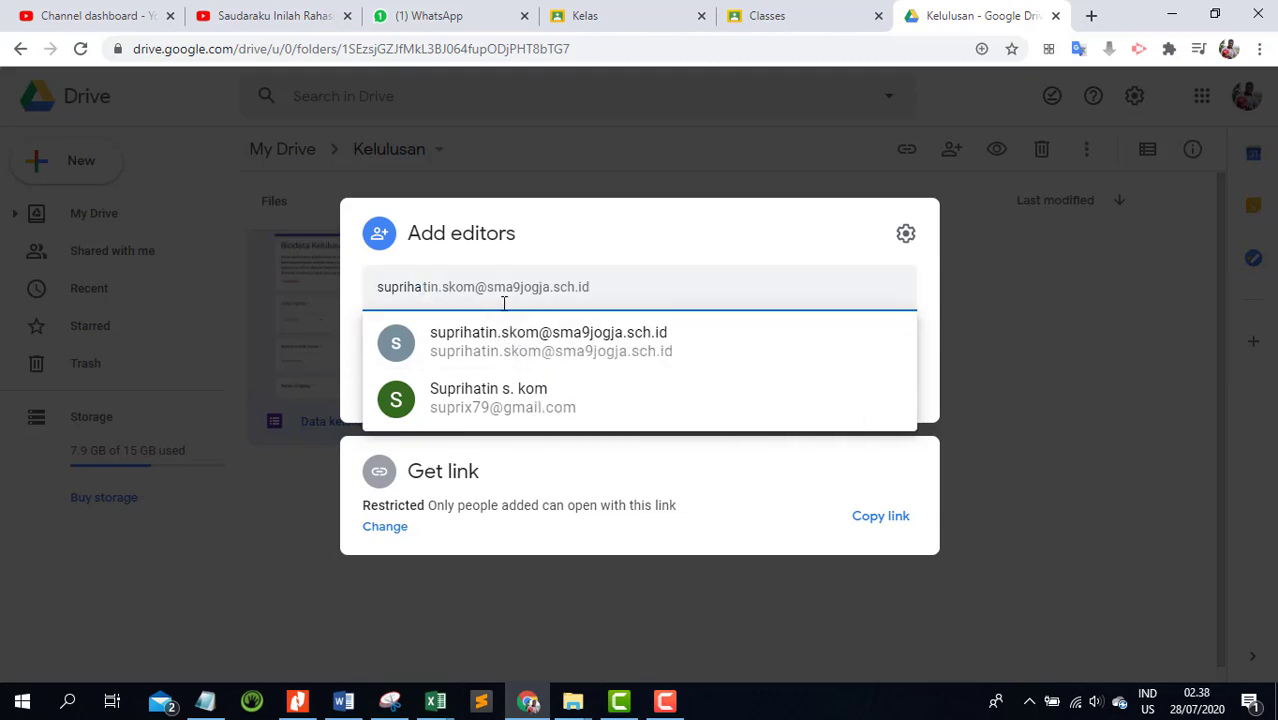
{"action": "left_click", "coordinate": [593, 352]}
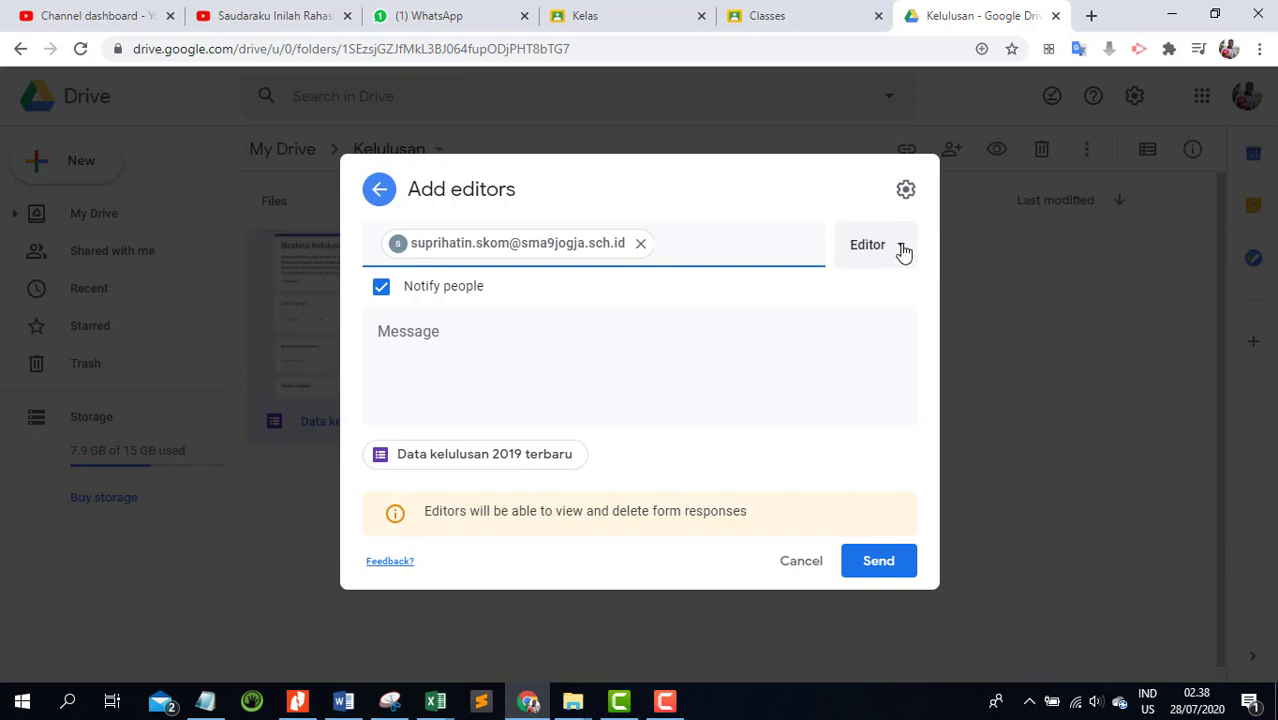
{"action": "left_click_drag", "start_coordinate": [656, 243], "coordinate": [608, 285]}
{"action": "left_click", "coordinate": [648, 189]}
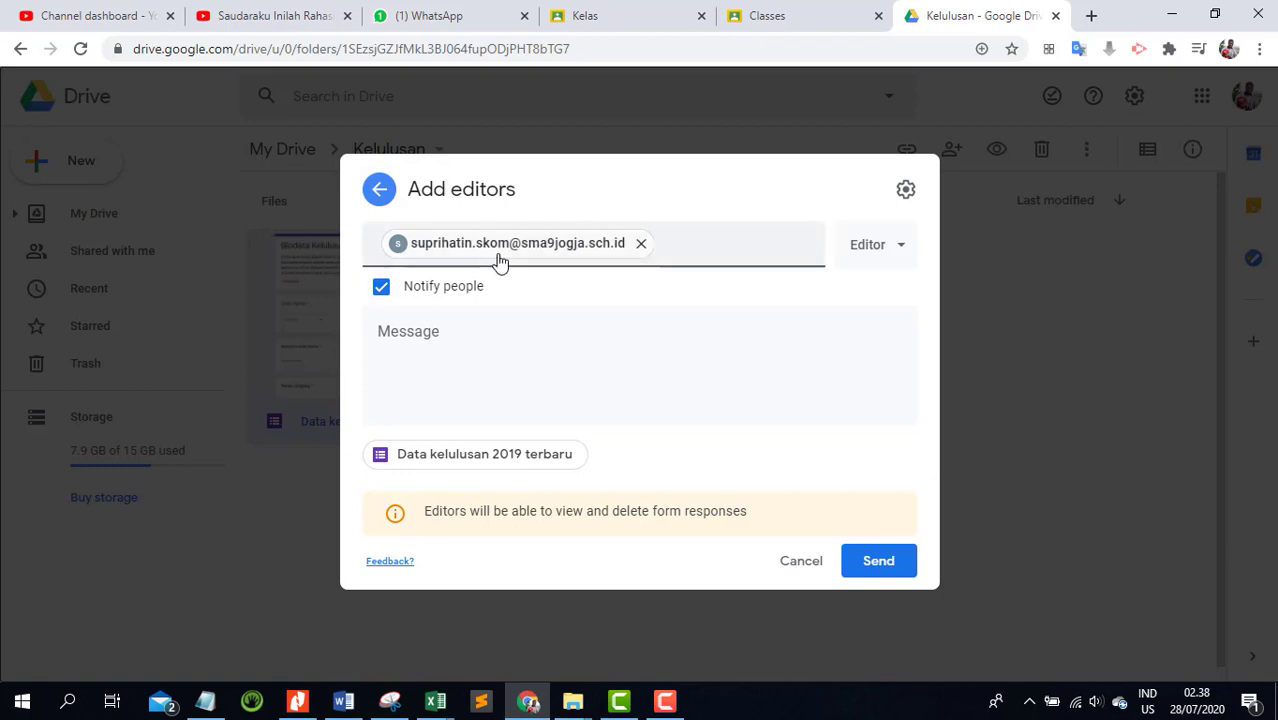
{"action": "mouse_move", "coordinate": [542, 251]}
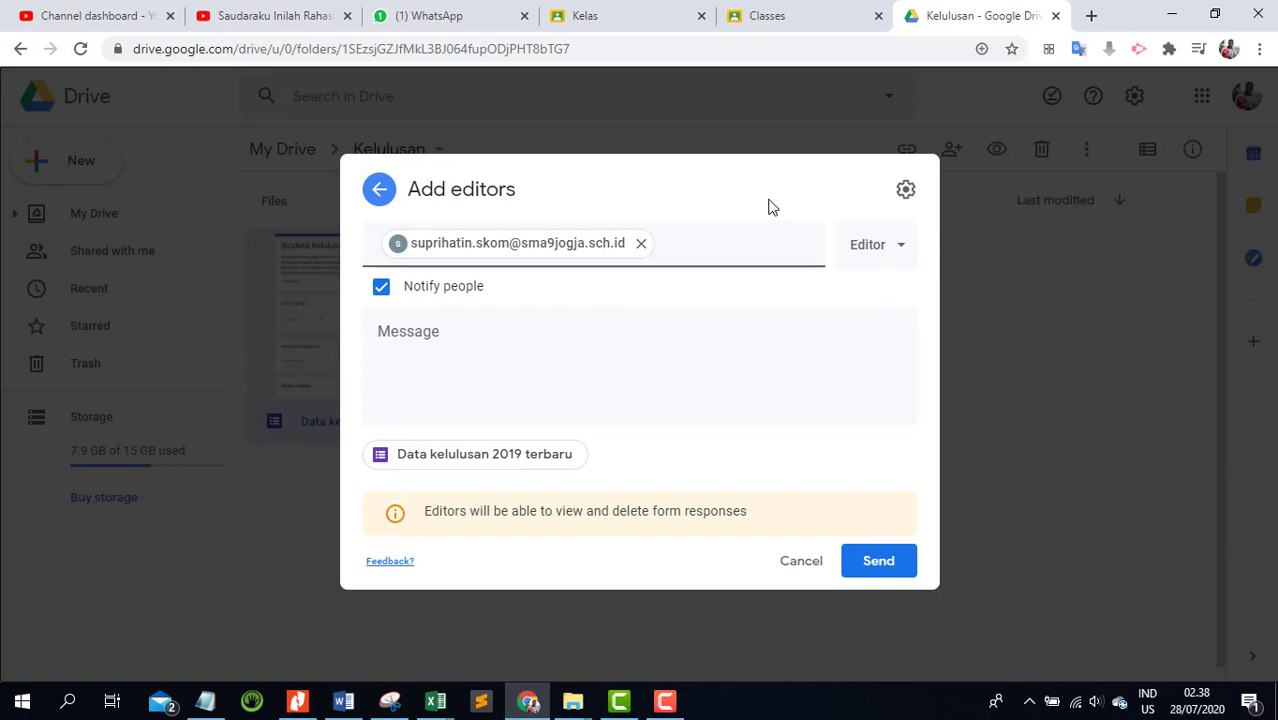
Step: Add the message "silahkan untuk di unggah form tersebut di kelas Bapak." and send the sharing invitation
{"action": "left_click", "coordinate": [504, 329]}
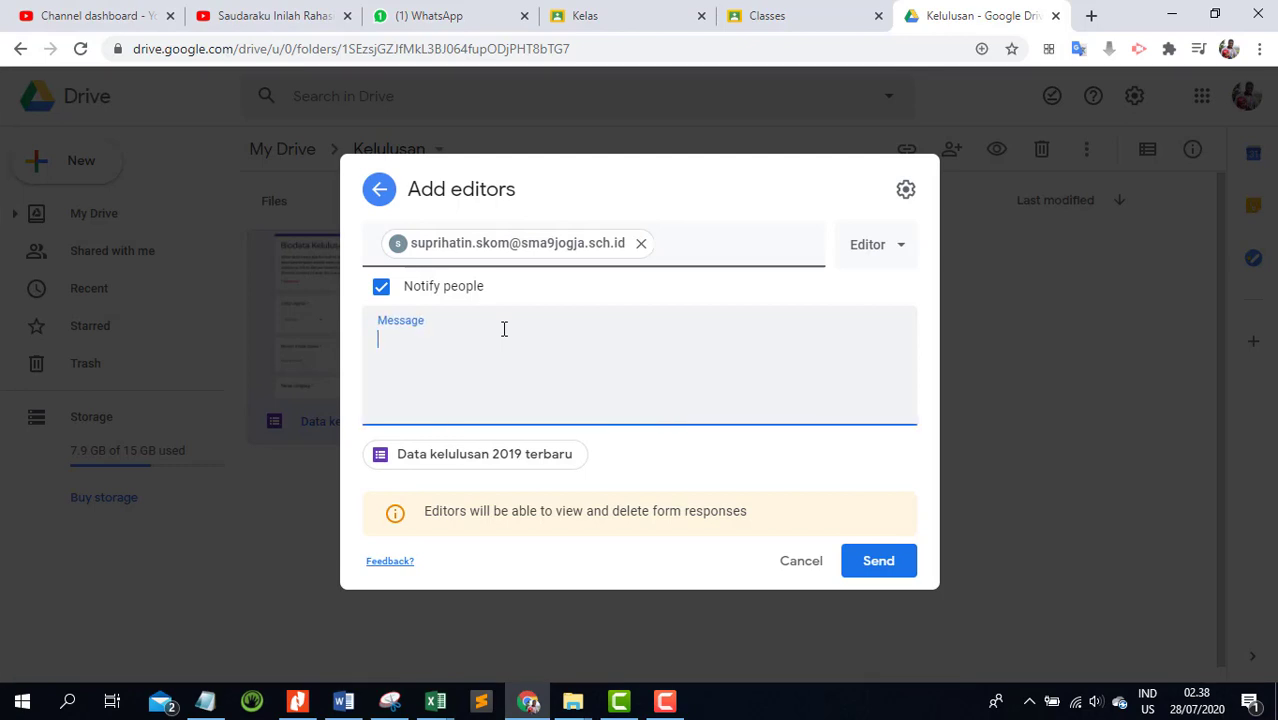
{"action": "type", "text": "silahkan untu"}
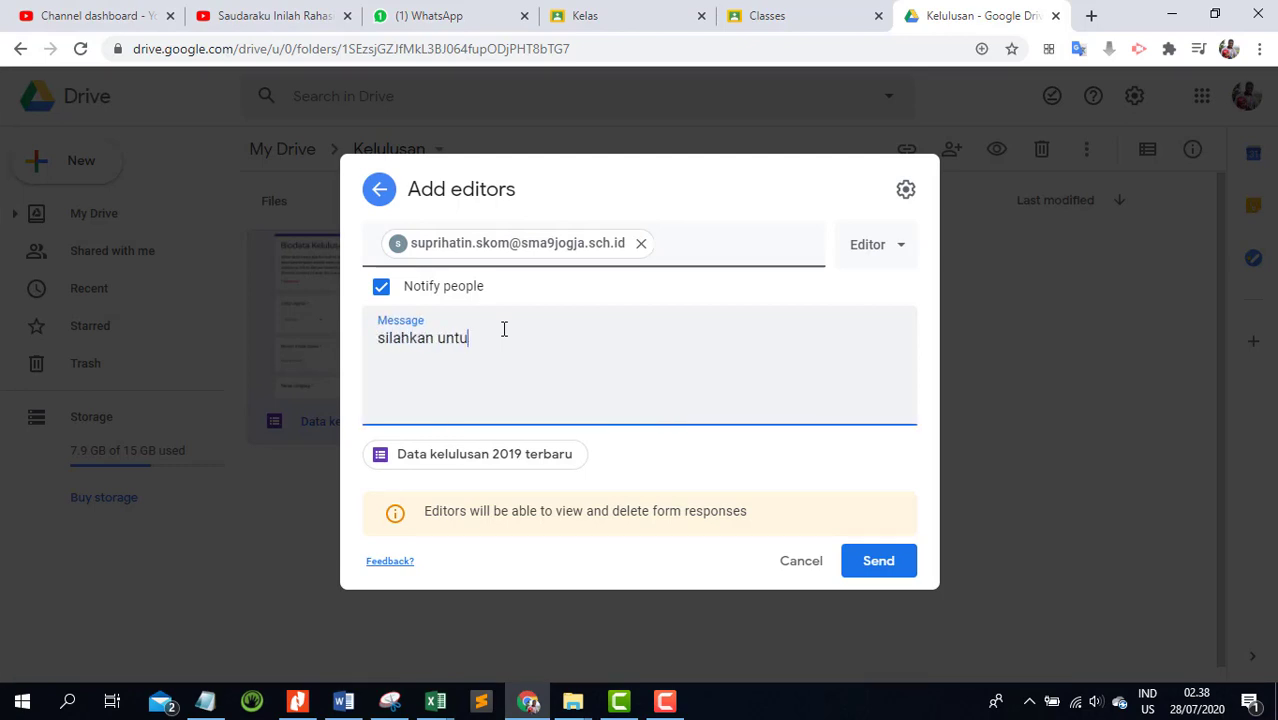
{"action": "type", "text": "k di unggah form tersebut di ke"}
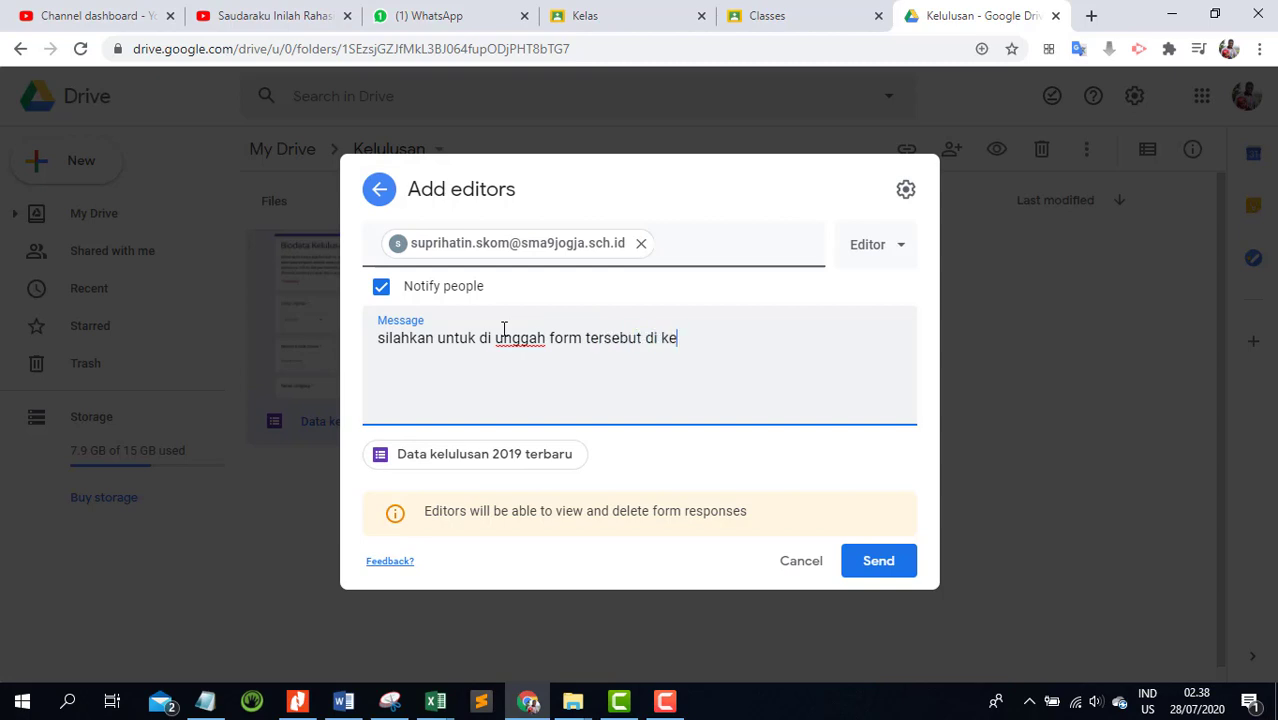
{"action": "type", "text": "las Bapak."}
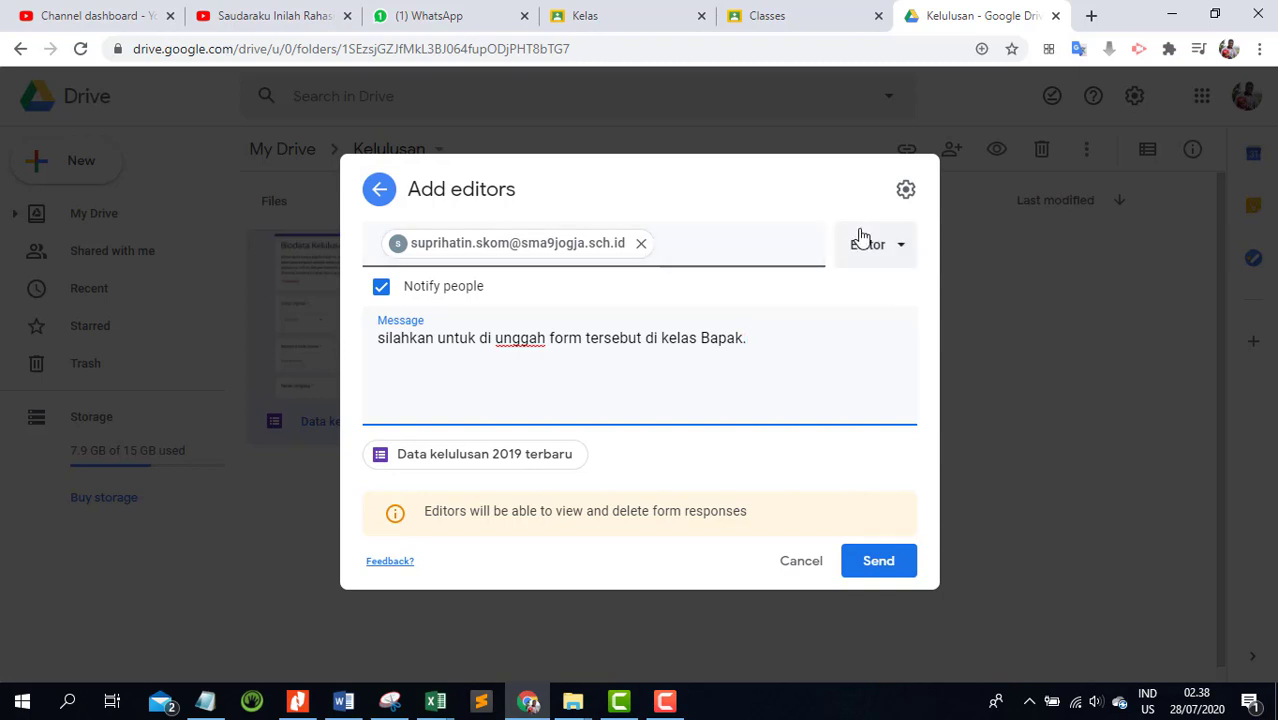
{"action": "left_click", "coordinate": [868, 568]}
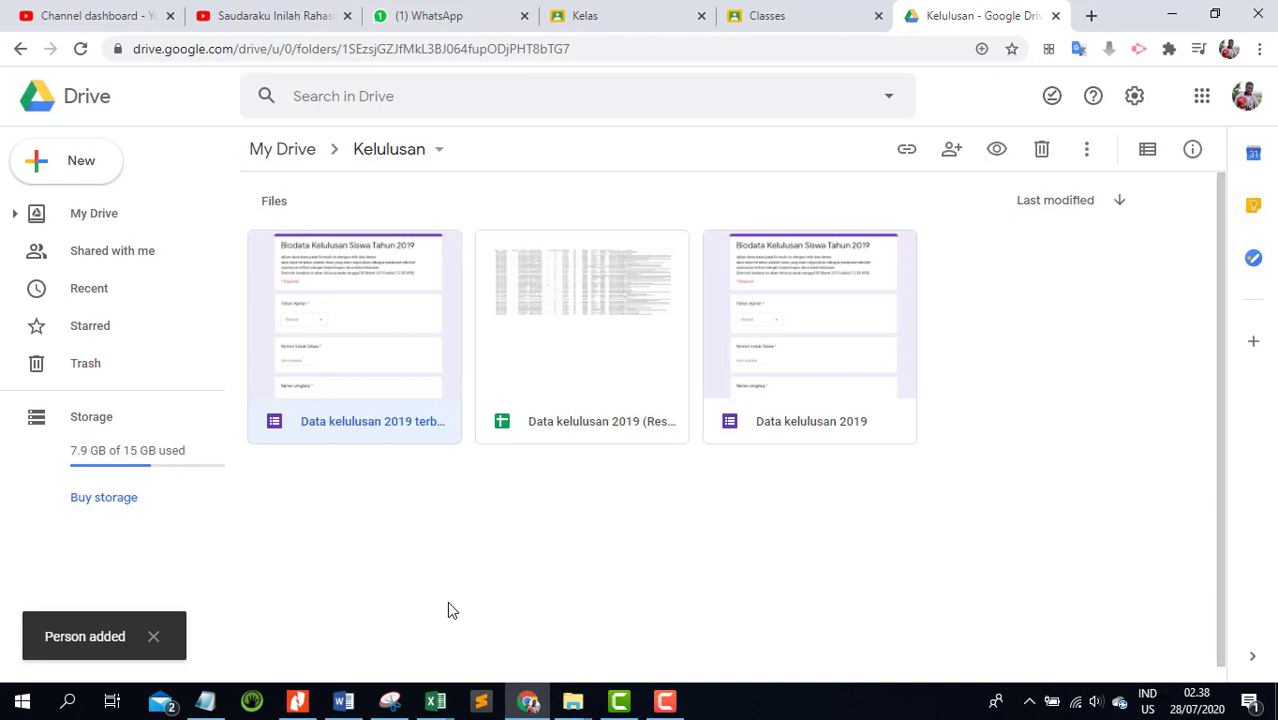
Step: Close the personal account's Drive page and switch to the school account's Classroom page, Kelas
{"action": "left_click", "coordinate": [1056, 16]}
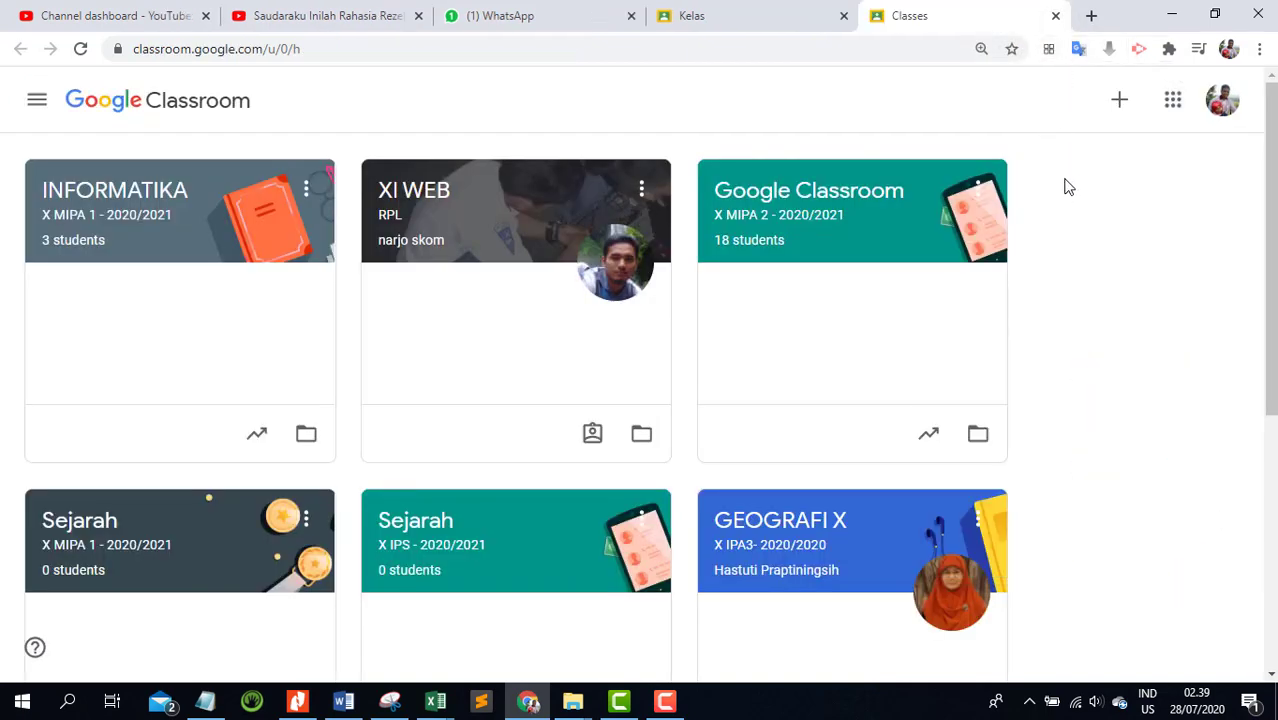
{"action": "left_click", "coordinate": [699, 23]}
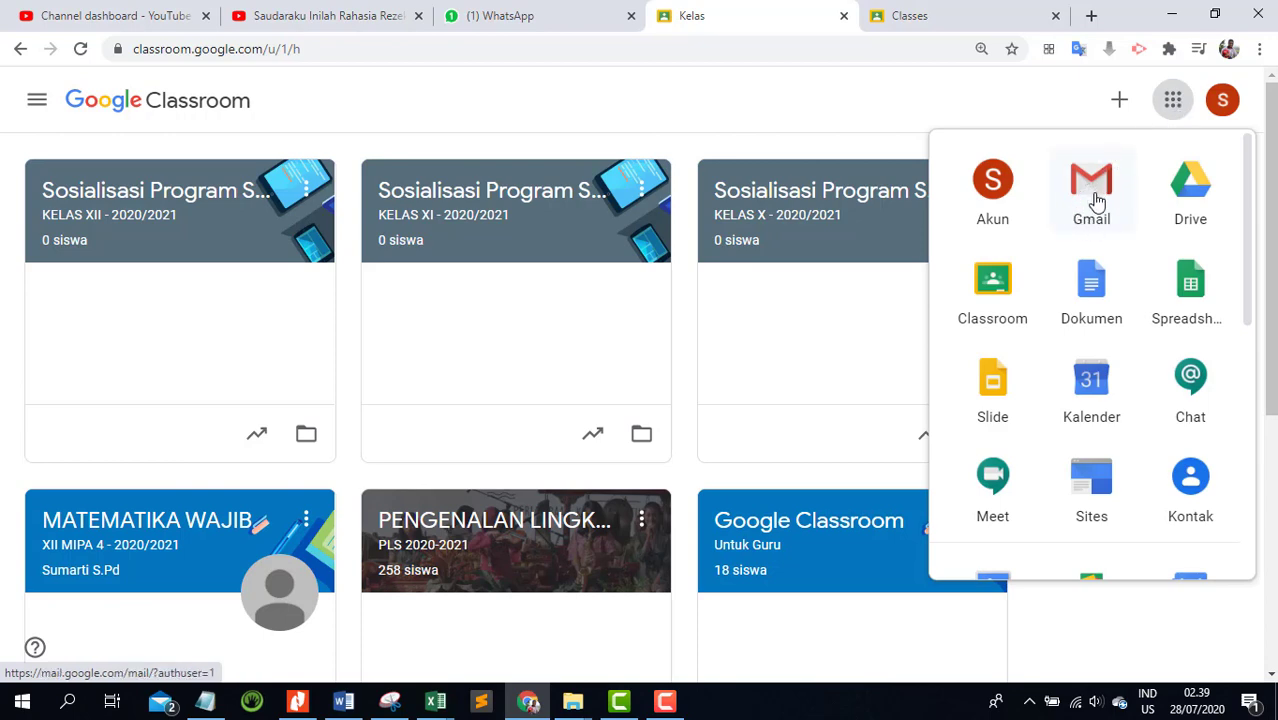
Step: Open the sharing invitation in the school account's Gmail and open the Data kelulusan 2019 terbaru form from it
{"action": "left_click", "coordinate": [1097, 202]}
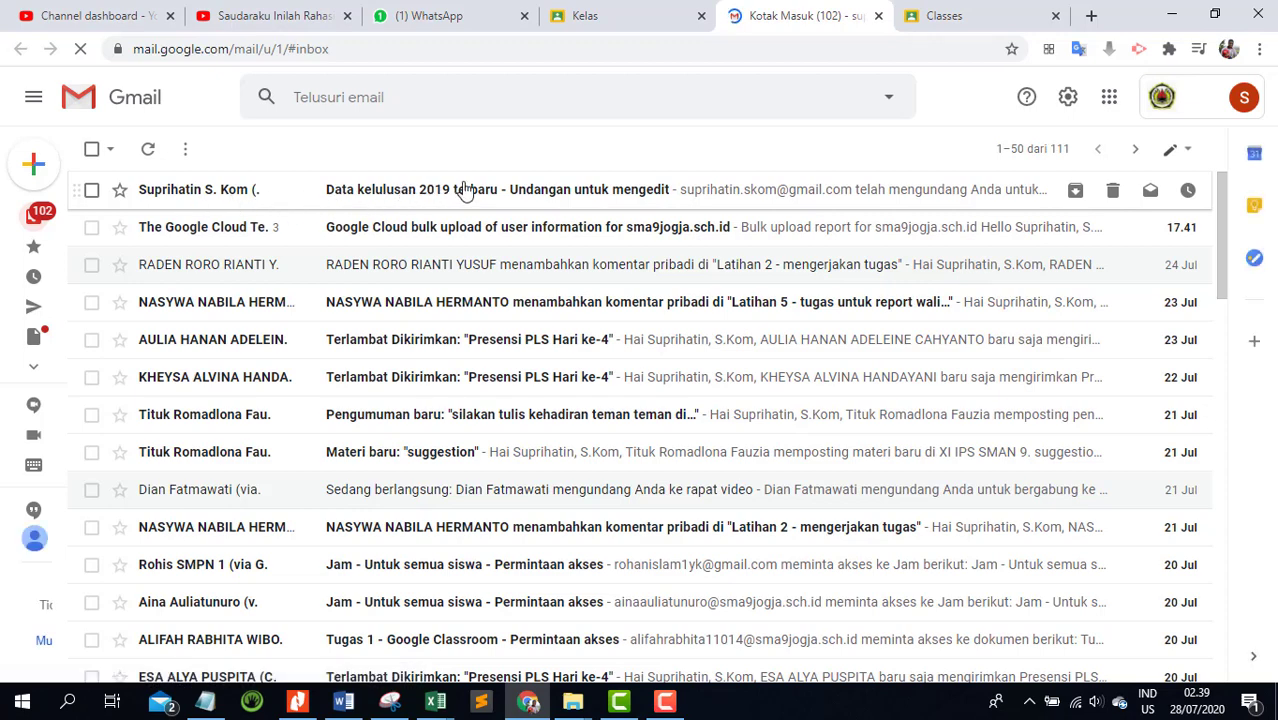
{"action": "left_click", "coordinate": [517, 197]}
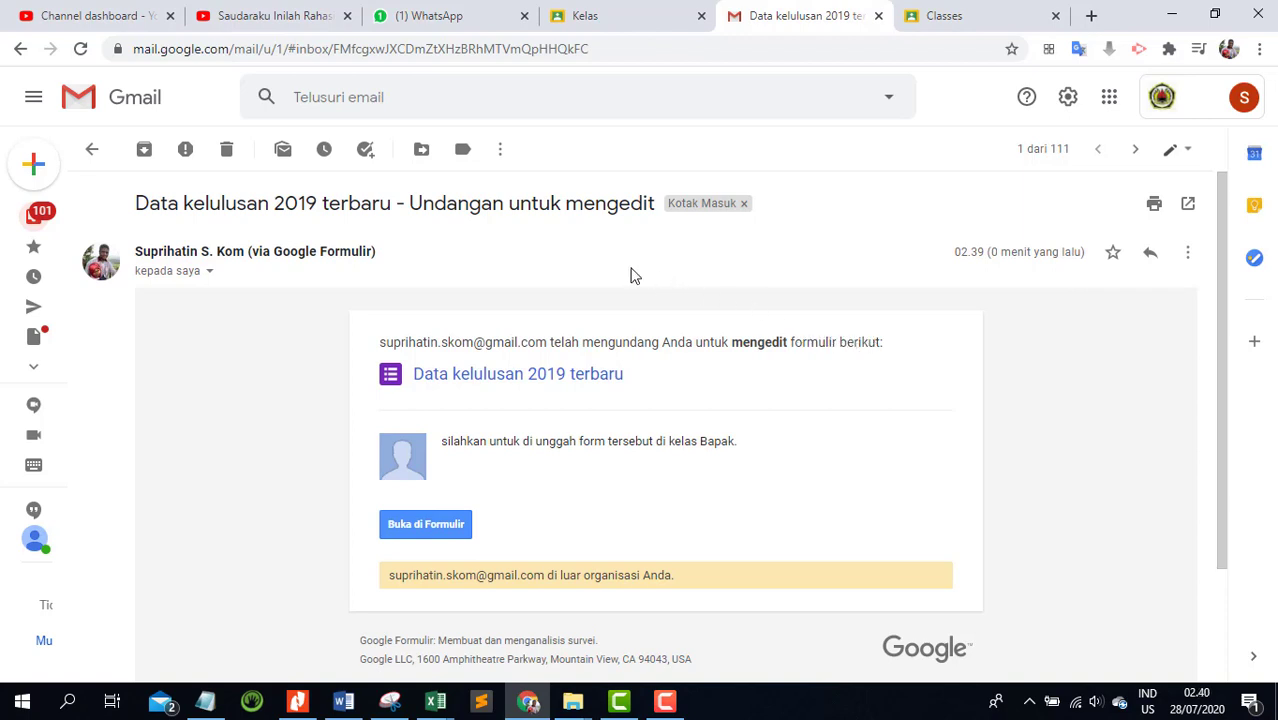
{"action": "left_click", "coordinate": [472, 376]}
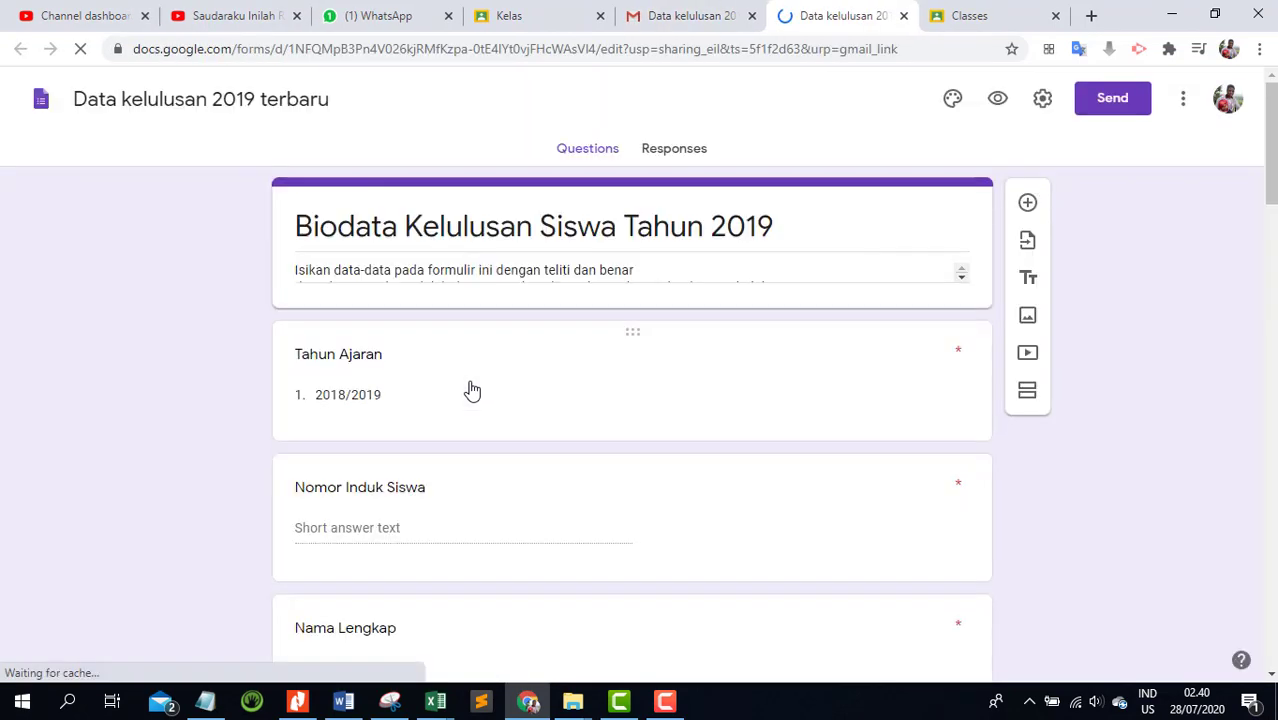
Step: Check the shared form's Responses and Questions, and close the form
{"action": "left_click", "coordinate": [686, 157]}
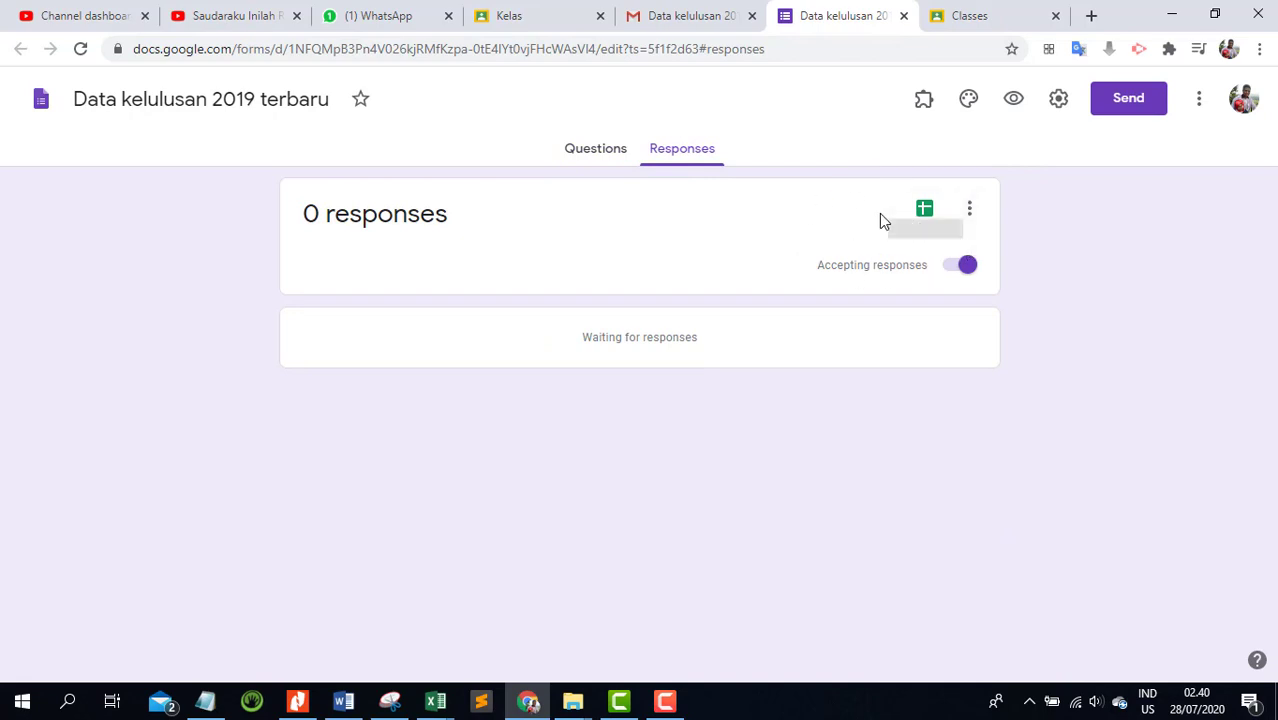
{"action": "left_click", "coordinate": [624, 157]}
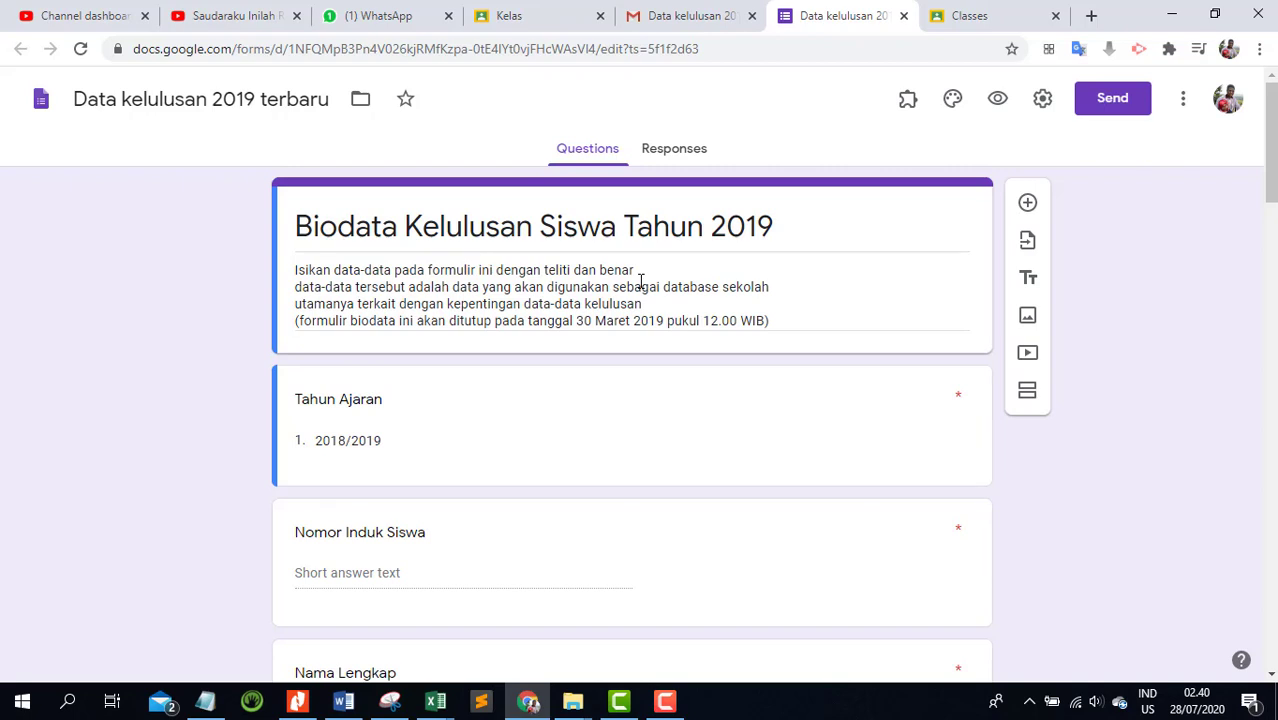
{"action": "left_click", "coordinate": [903, 16]}
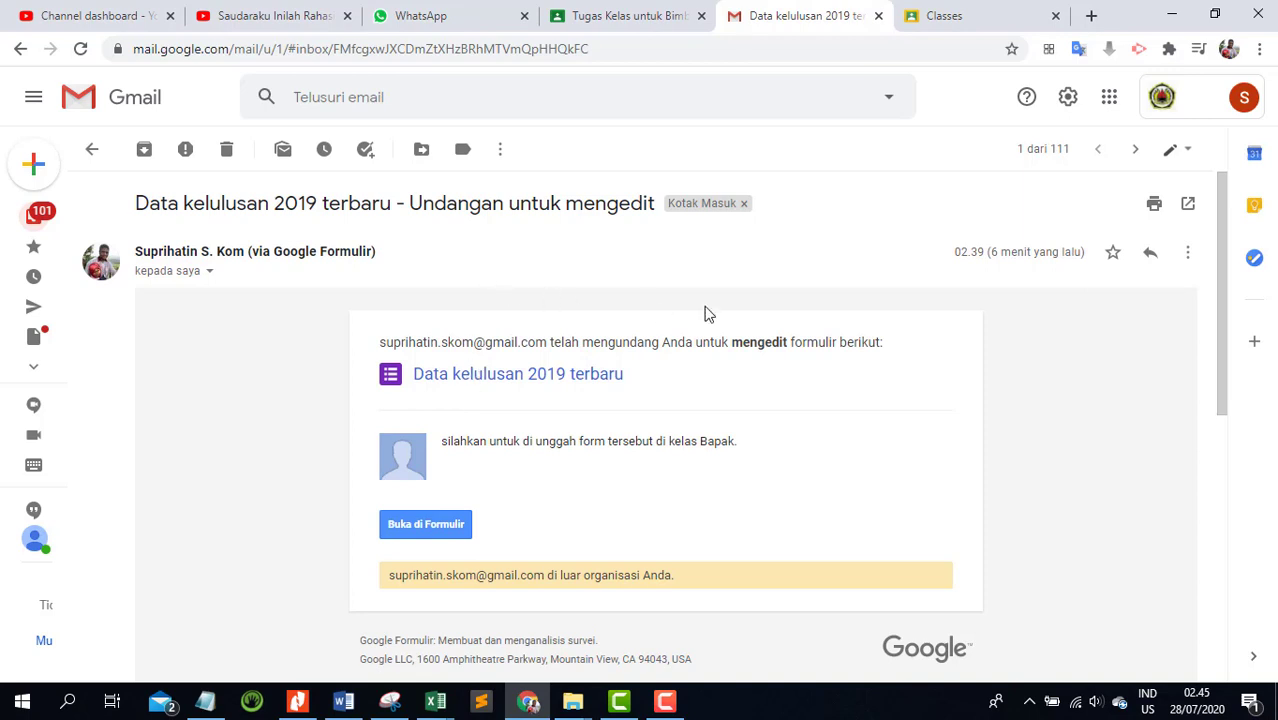
Step: Open the school account's Drive and make a copy of the shared Data kelulusan 2019 terbaru form
{"action": "left_click", "coordinate": [1110, 99]}
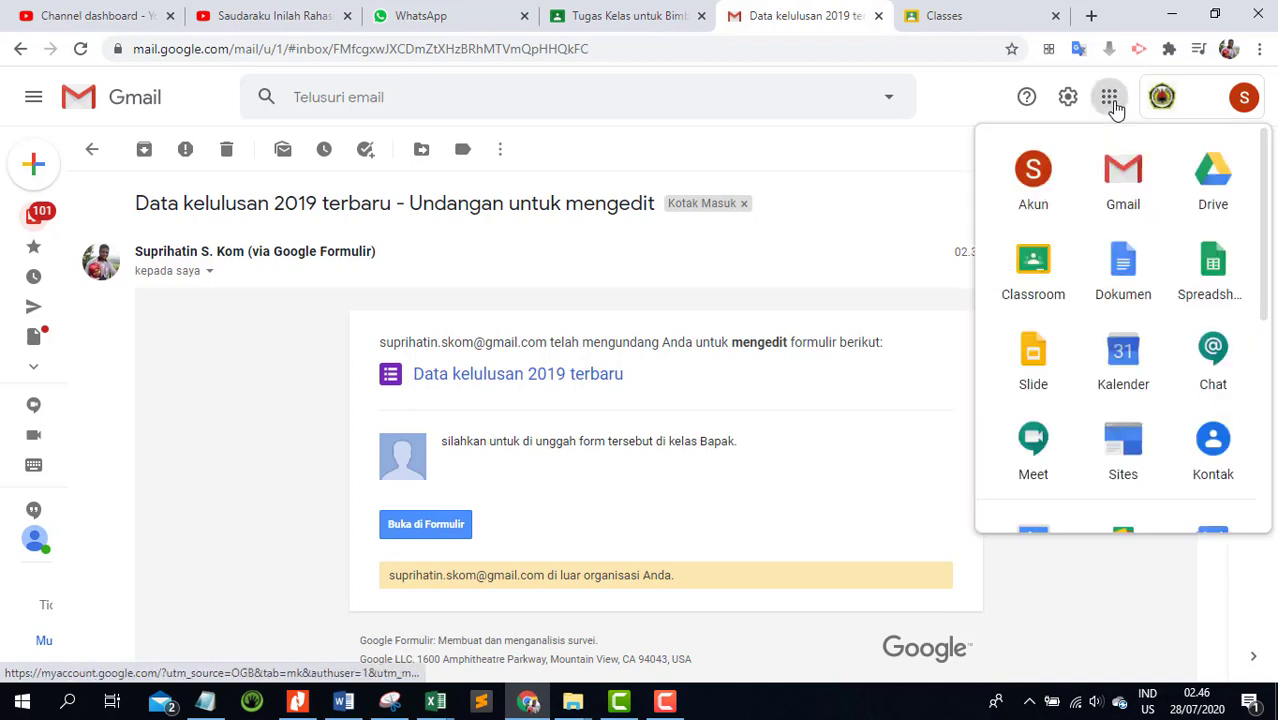
{"action": "left_click", "coordinate": [1216, 194]}
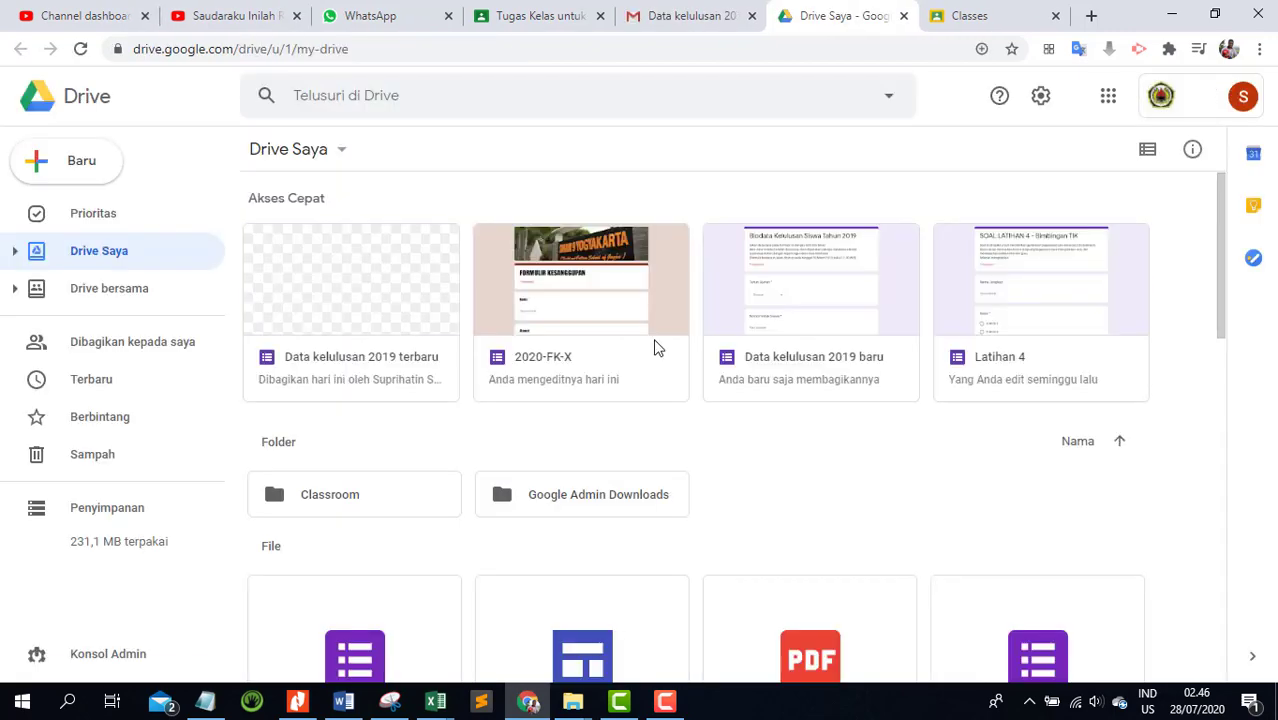
{"action": "left_click", "coordinate": [328, 290]}
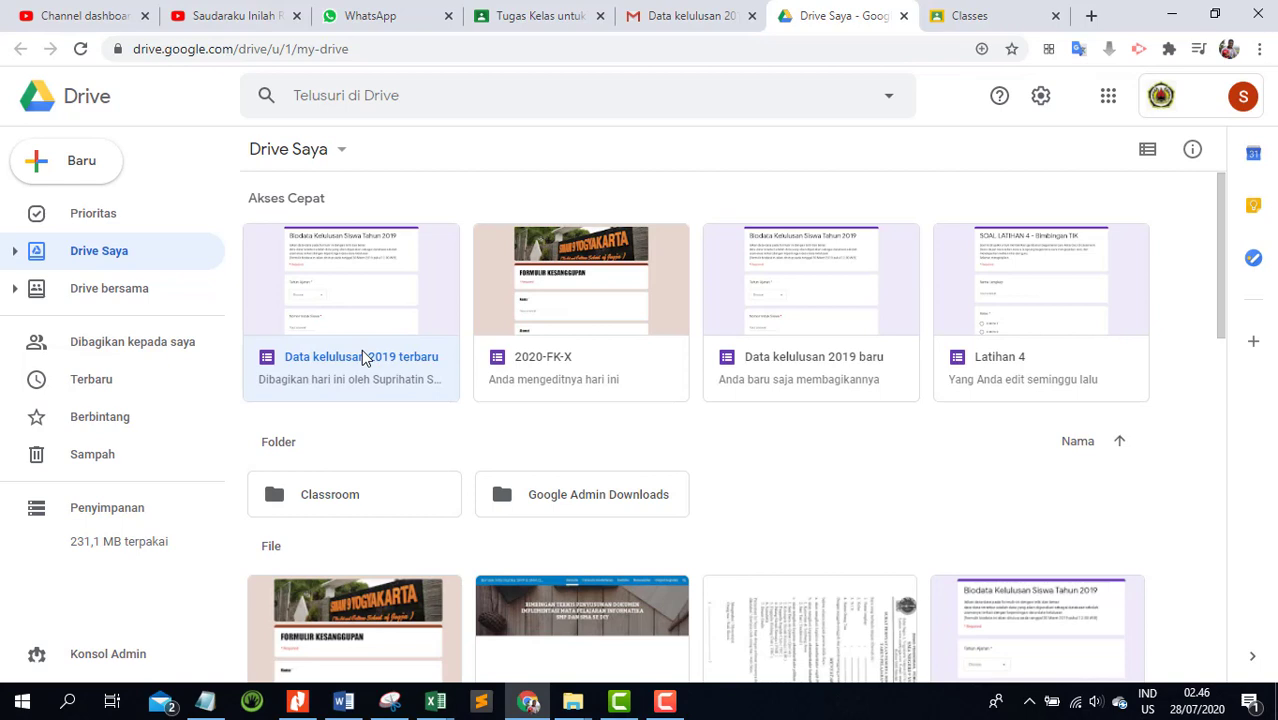
{"action": "right_click", "coordinate": [350, 296]}
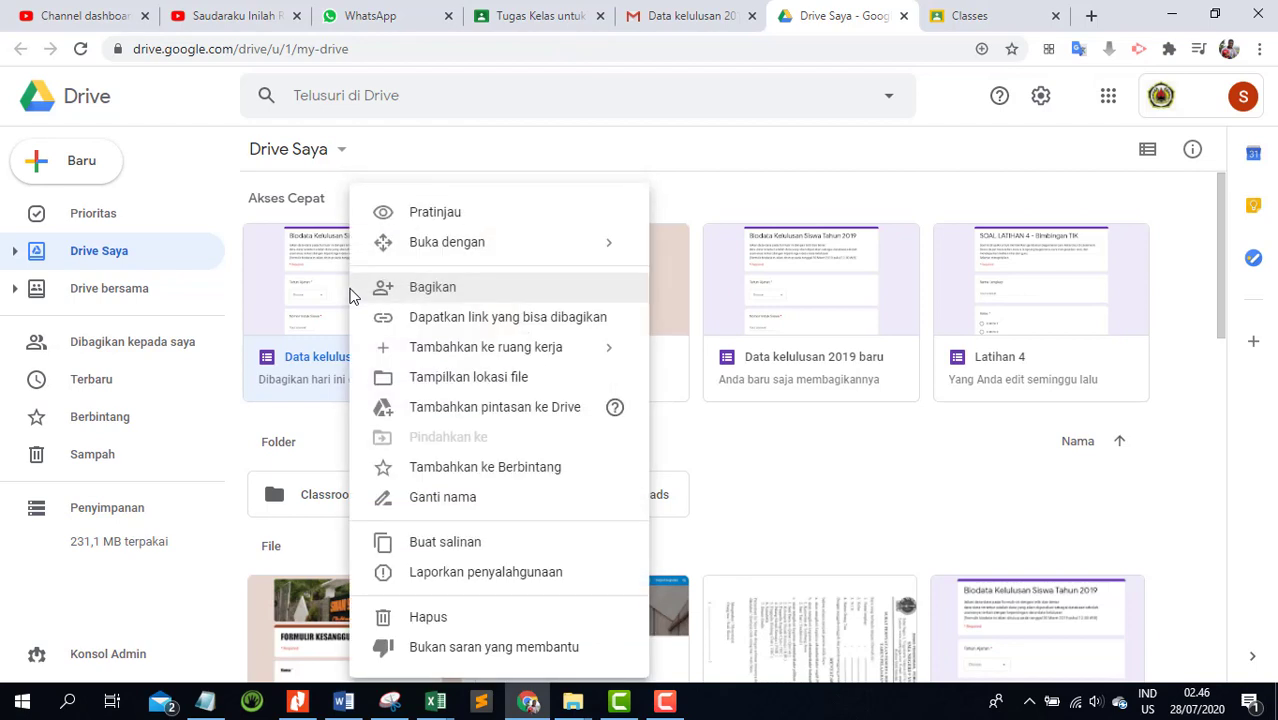
{"action": "left_click", "coordinate": [456, 553]}
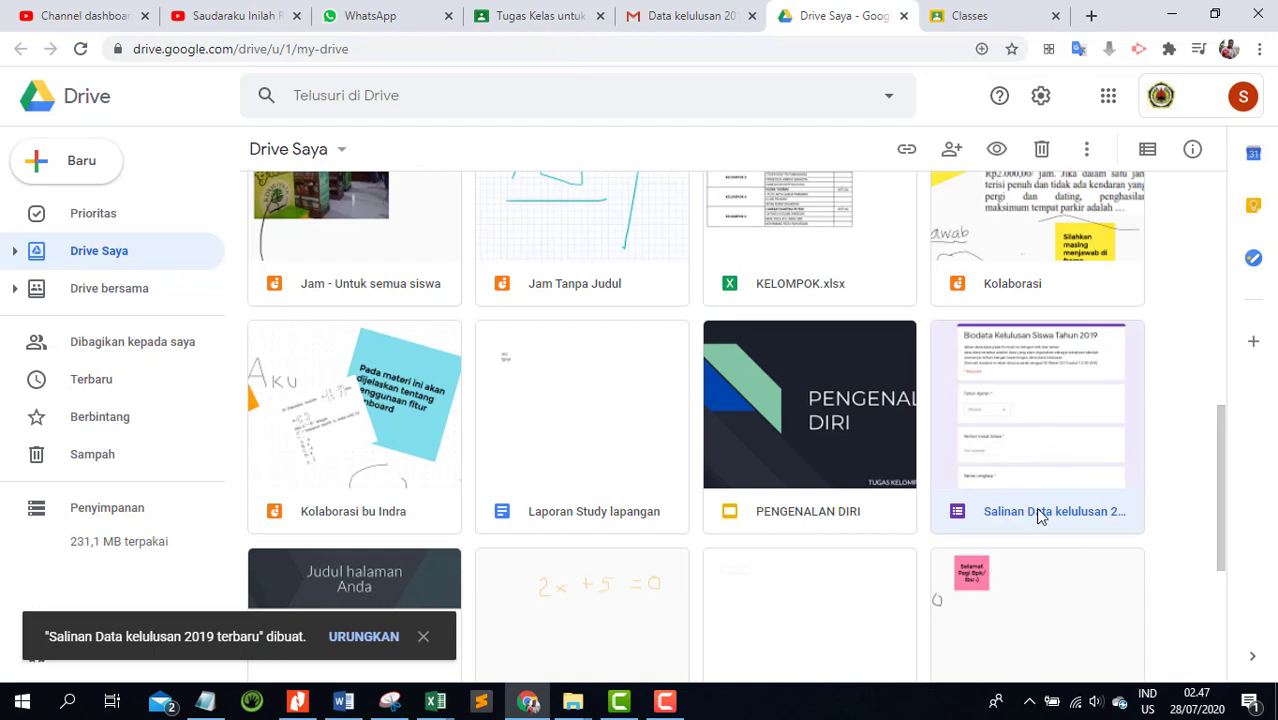
Step: Rename the copied form as "Data kelulusan 2020"
{"action": "right_click", "coordinate": [1021, 458]}
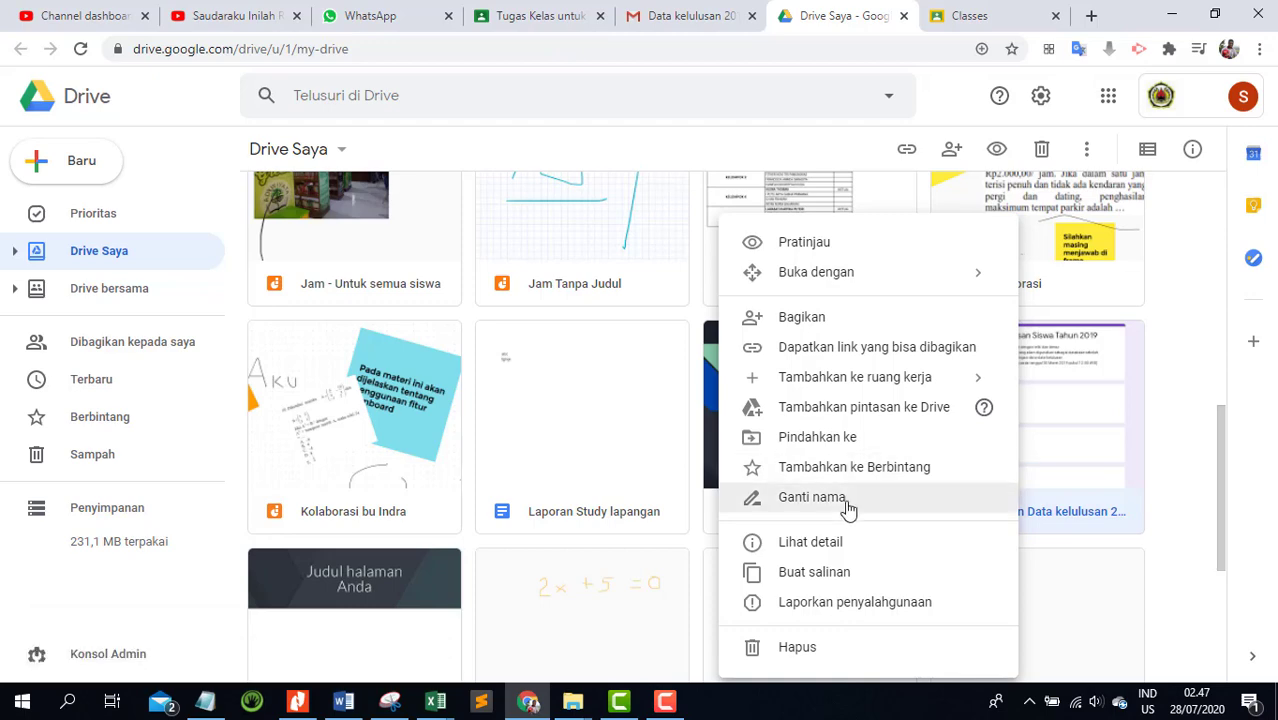
{"action": "left_click", "coordinate": [812, 497]}
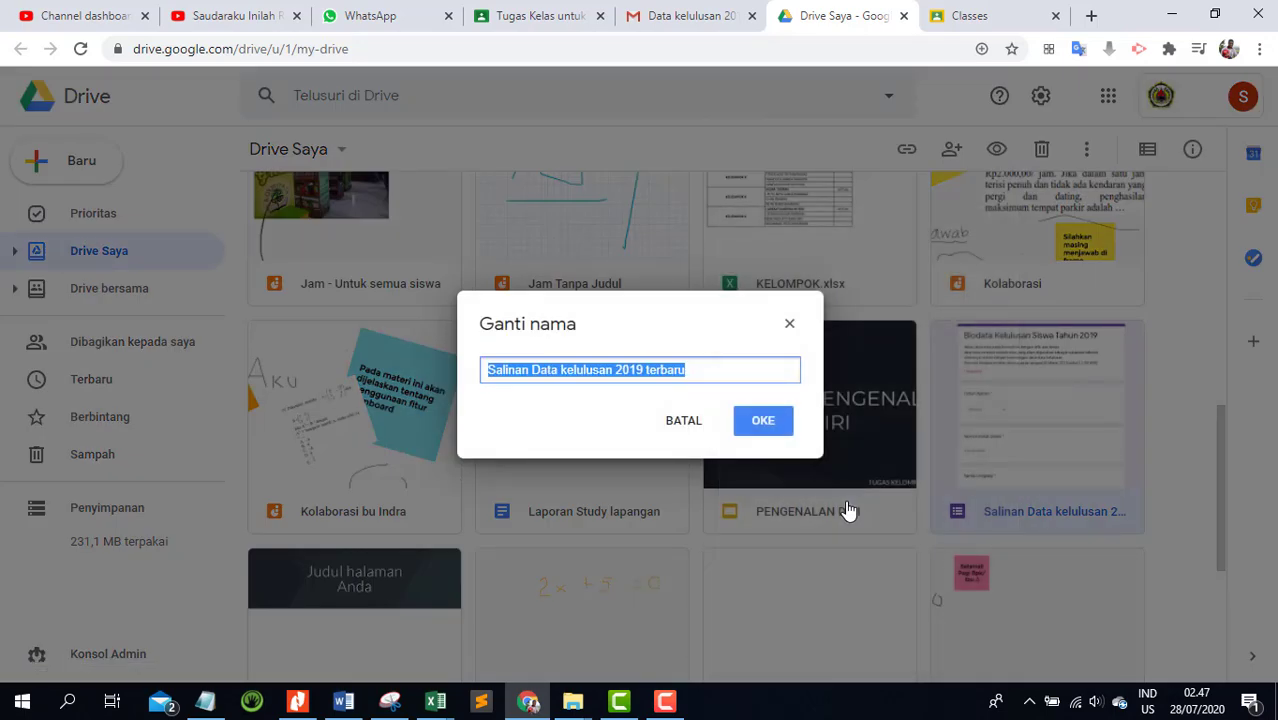
{"action": "left_click", "coordinate": [706, 371]}
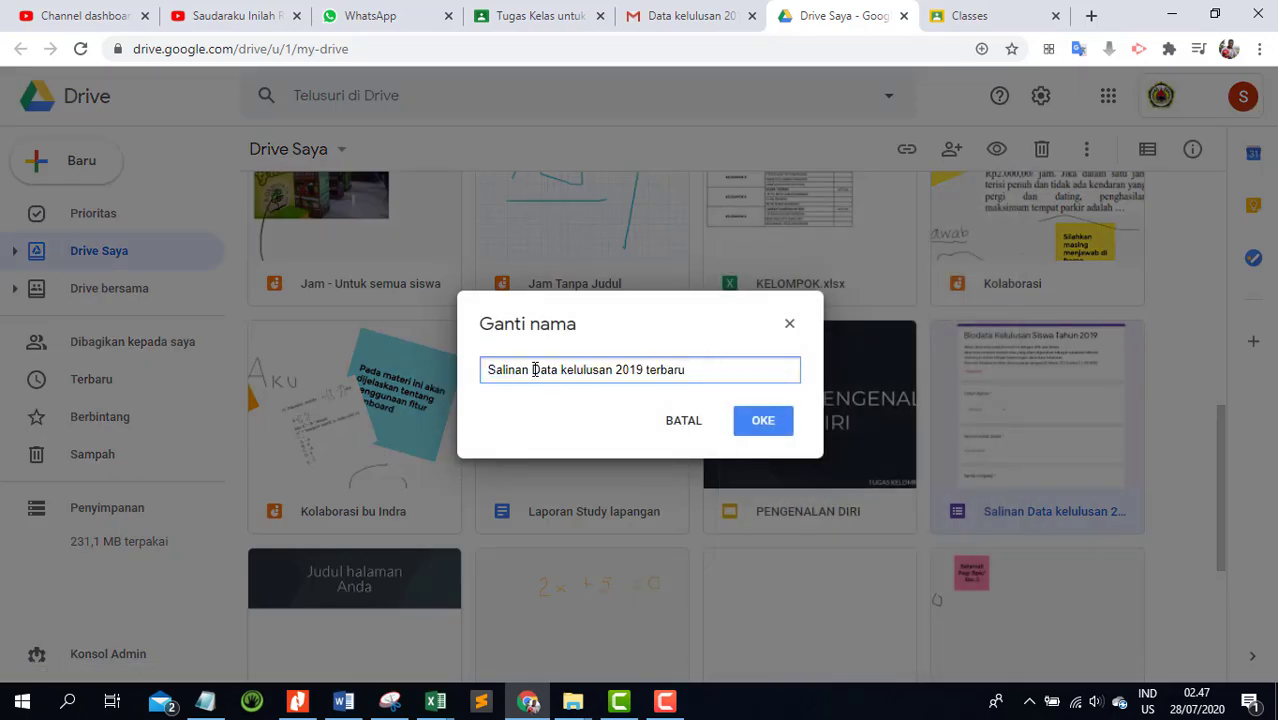
{"action": "left_click_drag", "start_coordinate": [531, 369], "coordinate": [461, 376]}
{"action": "key", "text": "BackSpace"}
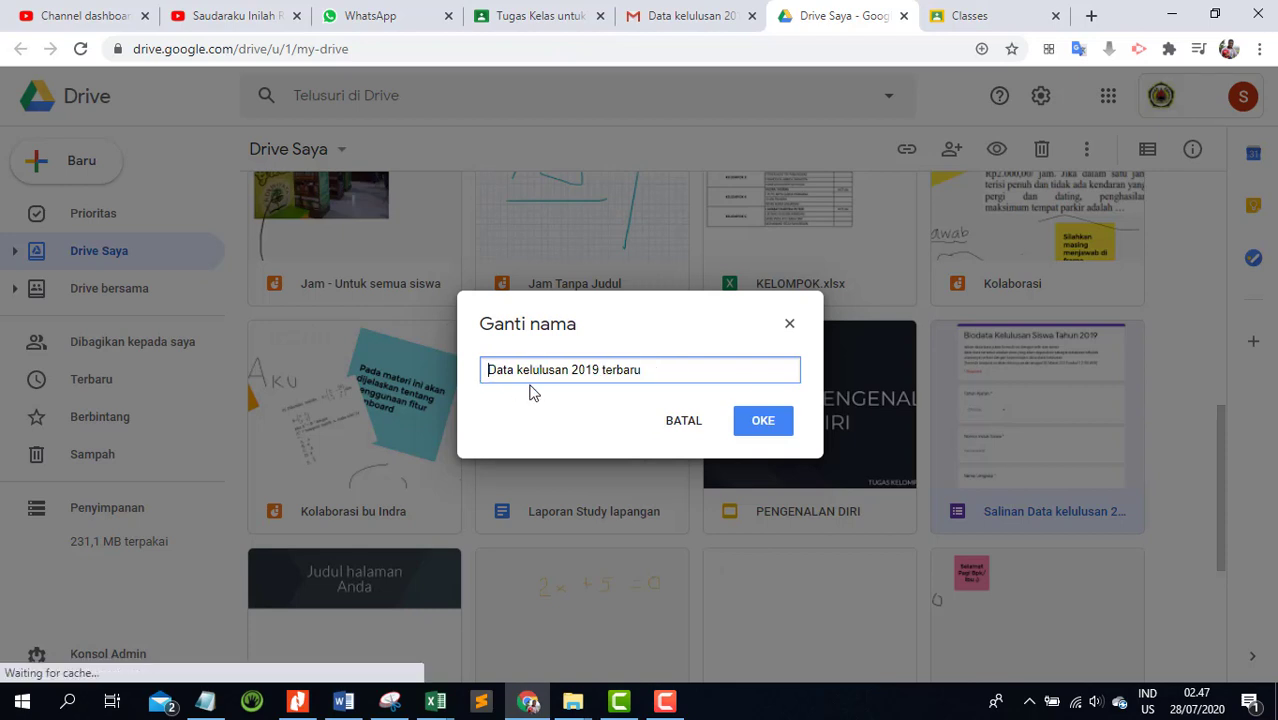
{"action": "left_click_drag", "start_coordinate": [587, 372], "coordinate": [669, 375]}
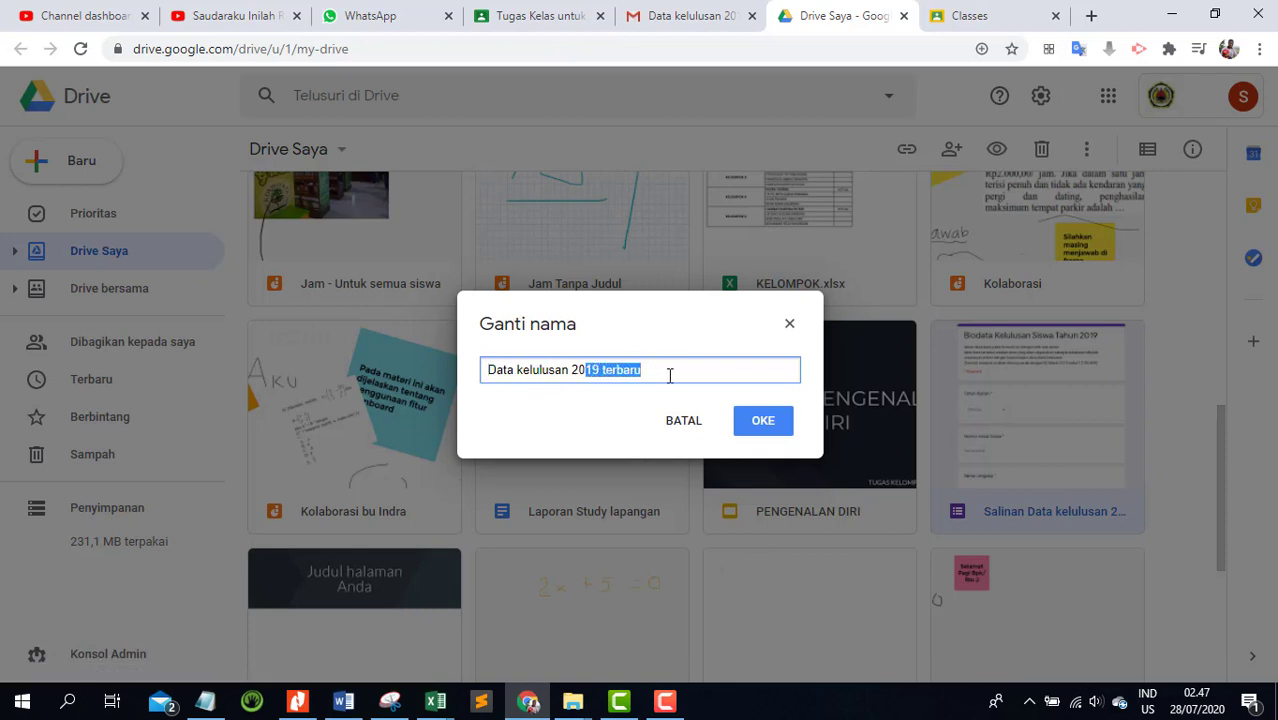
{"action": "type", "text": "20"}
{"action": "left_click", "coordinate": [765, 430]}
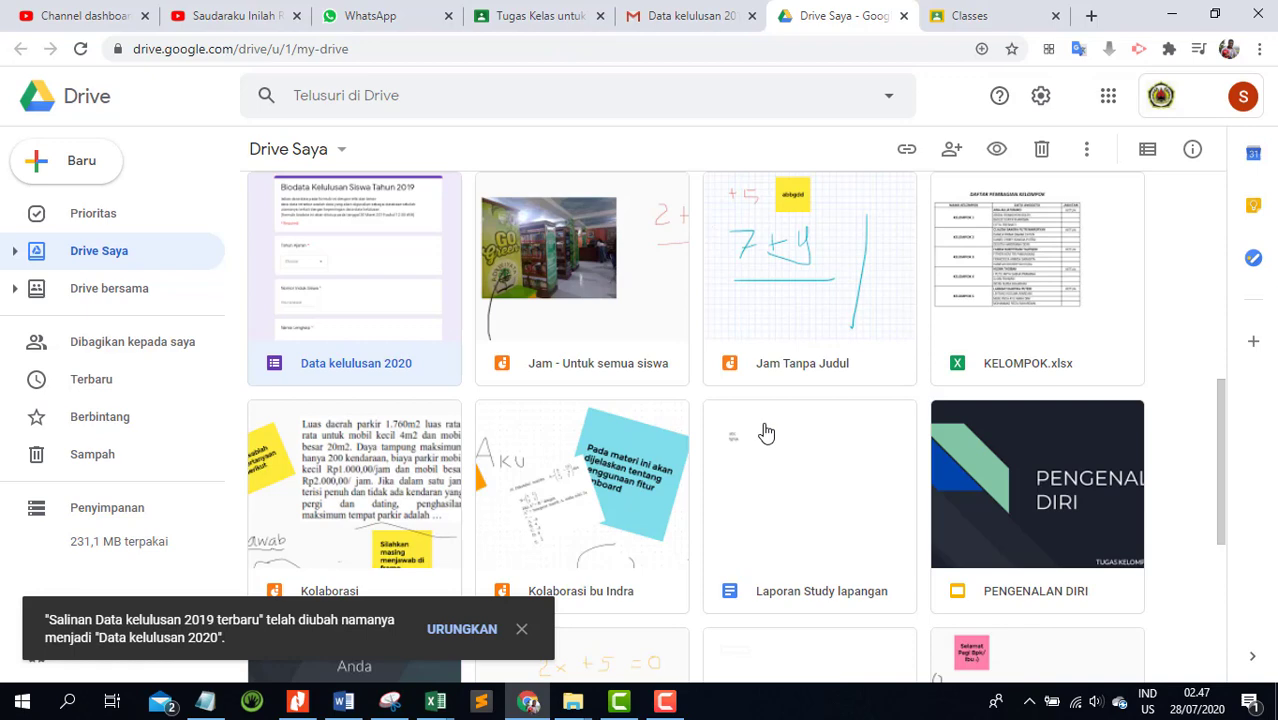
Step: Close the school account's Drive and Gmail pages and switch to its Classroom page
{"action": "scroll", "coordinate": [765, 432], "scroll_direction": "up", "scroll_amount": 5}
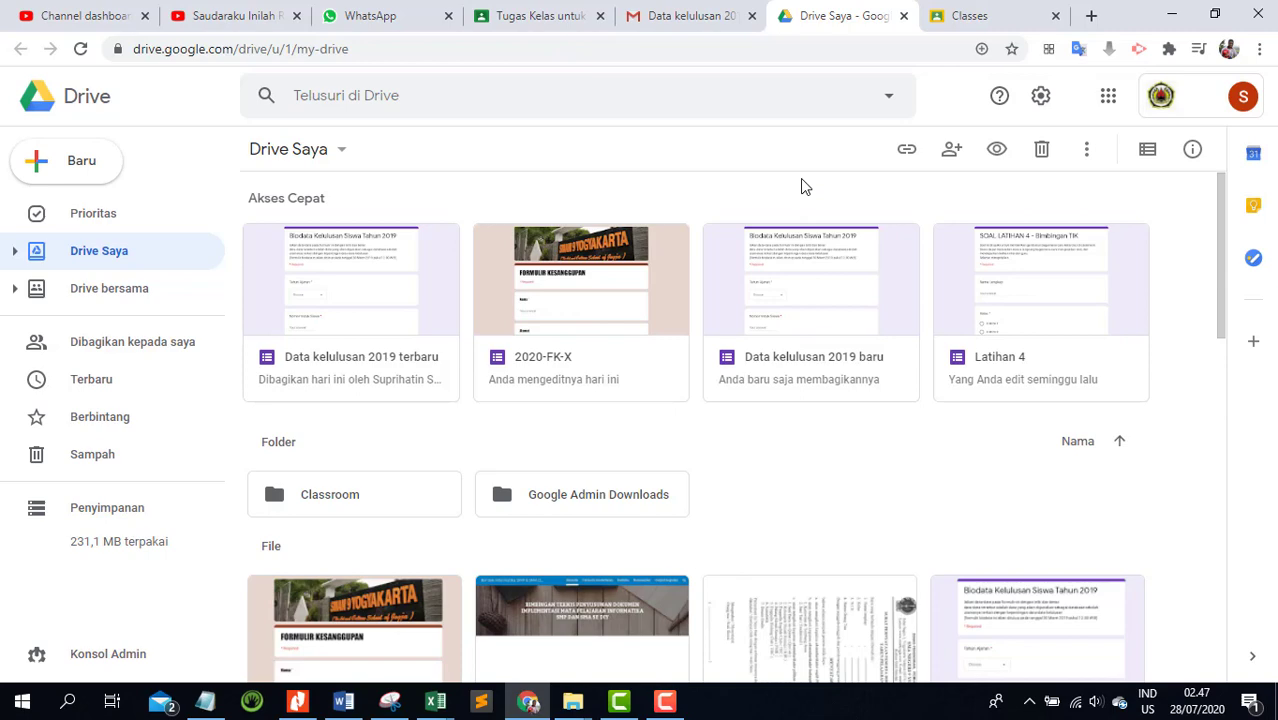
{"action": "left_click", "coordinate": [904, 15]}
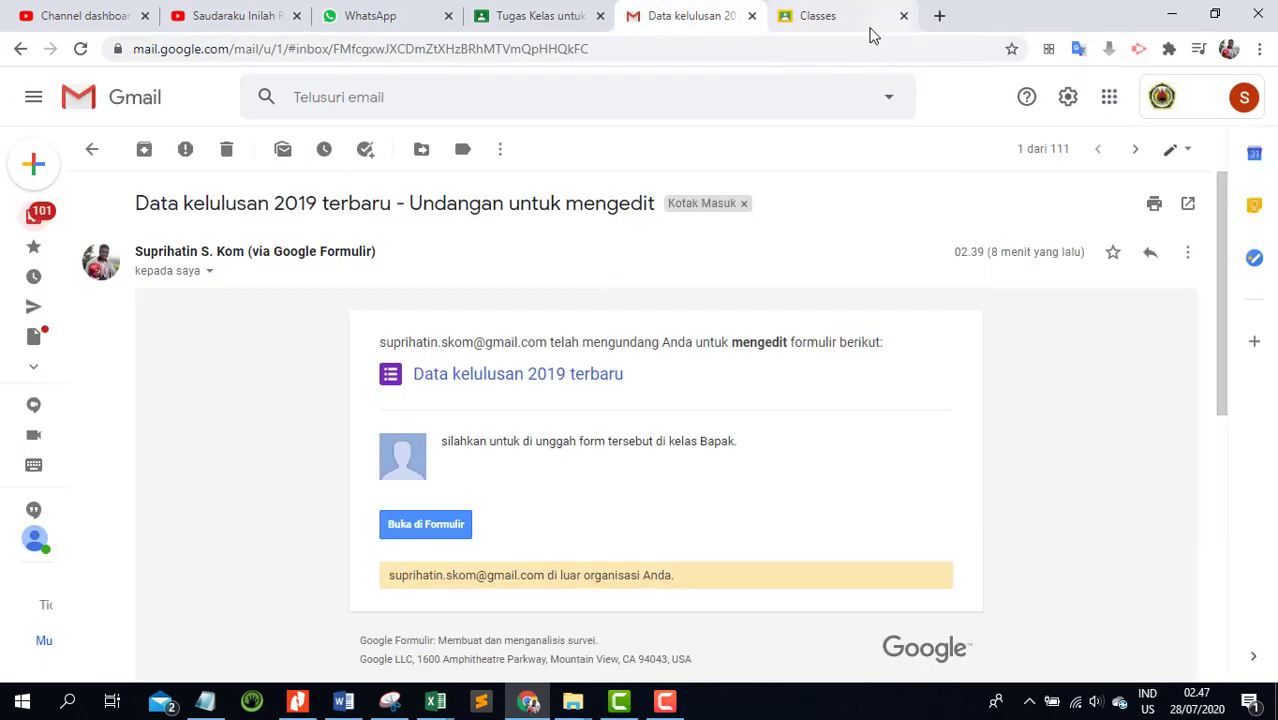
{"action": "left_click", "coordinate": [752, 16]}
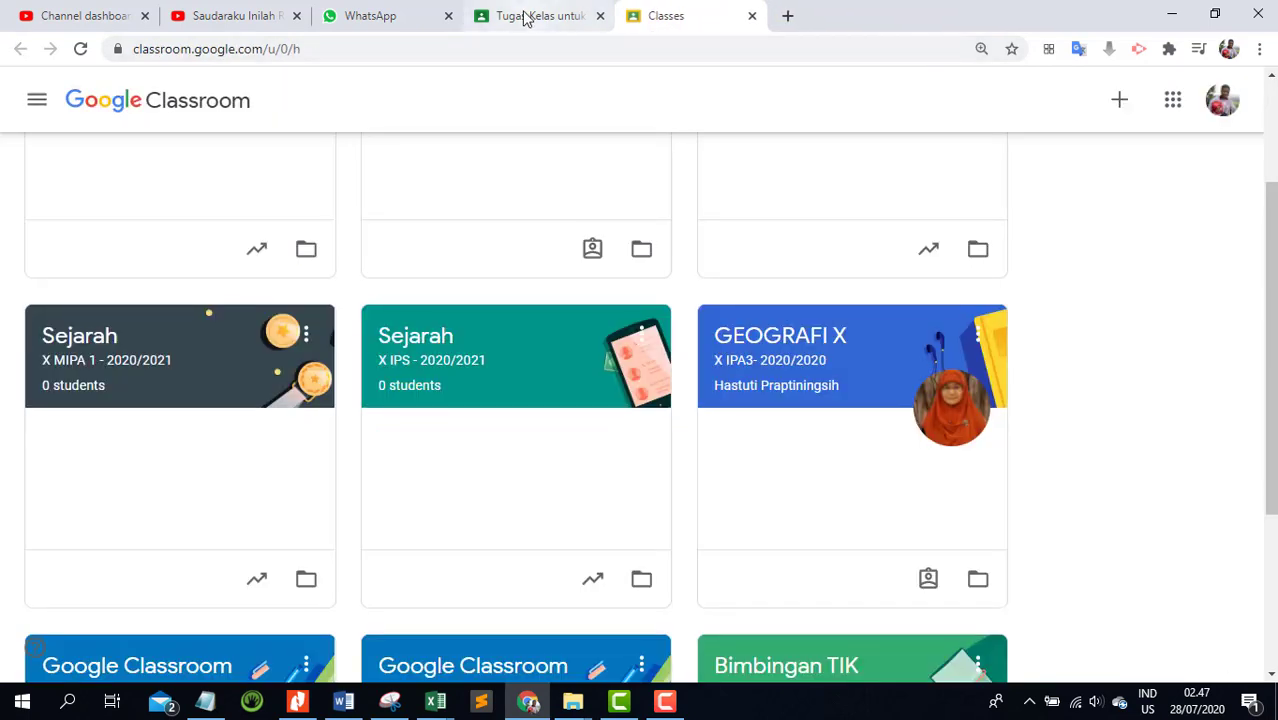
{"action": "left_click", "coordinate": [524, 16]}
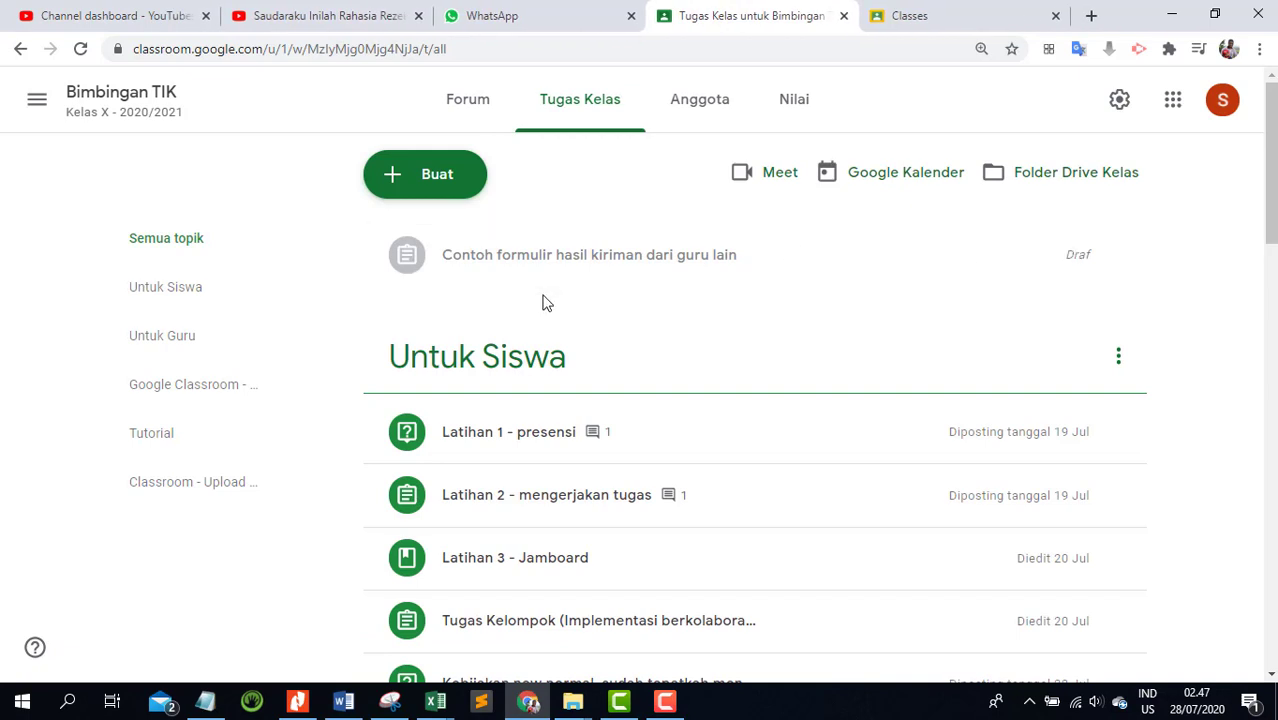
Step: Open the Bimbingan TIK Kelas X class from the class list and go to its Tugas Kelas page
{"action": "left_click", "coordinate": [37, 103]}
{"action": "left_click", "coordinate": [60, 110]}
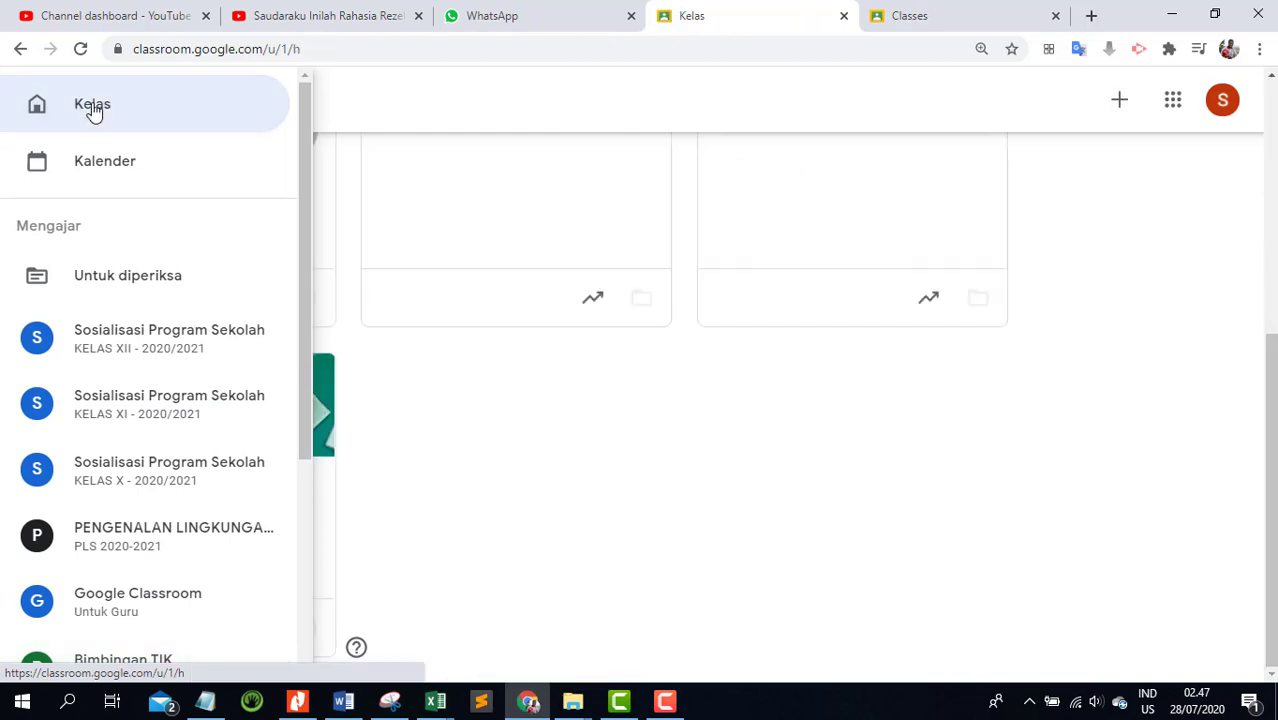
{"action": "scroll", "coordinate": [662, 394], "scroll_direction": "up", "scroll_amount": 5}
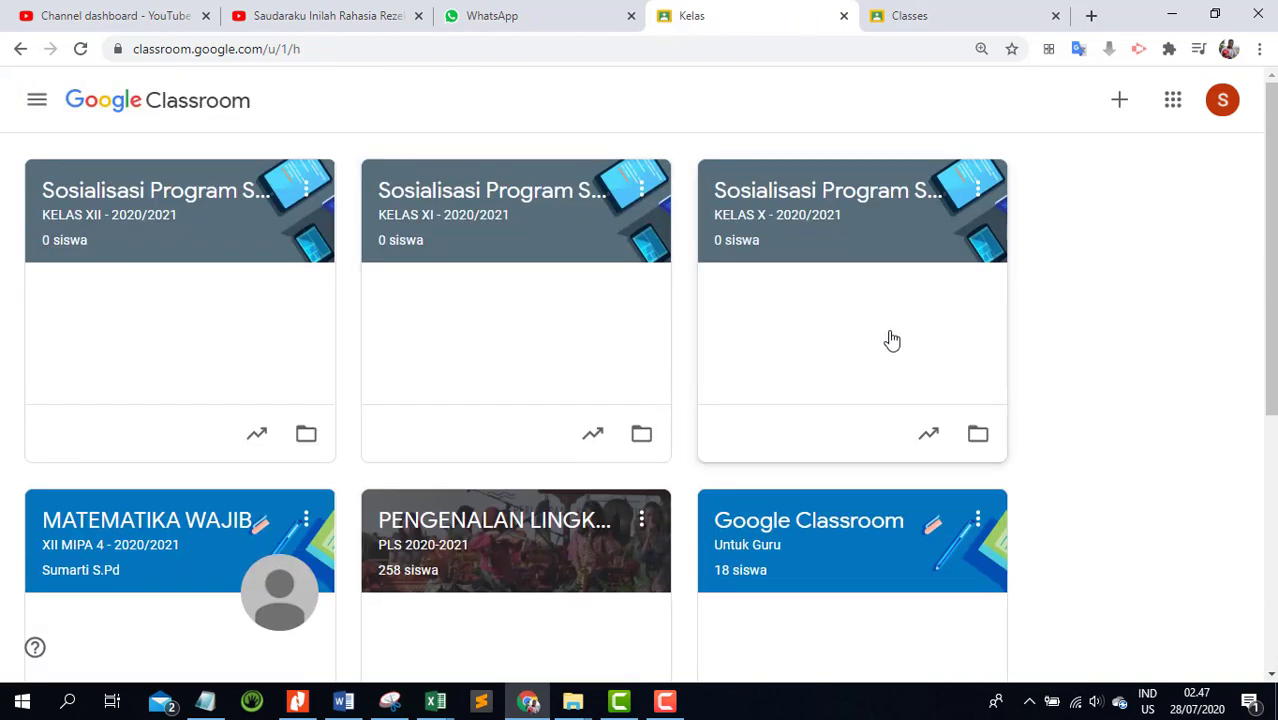
{"action": "scroll", "coordinate": [726, 392], "scroll_direction": "down", "scroll_amount": 3}
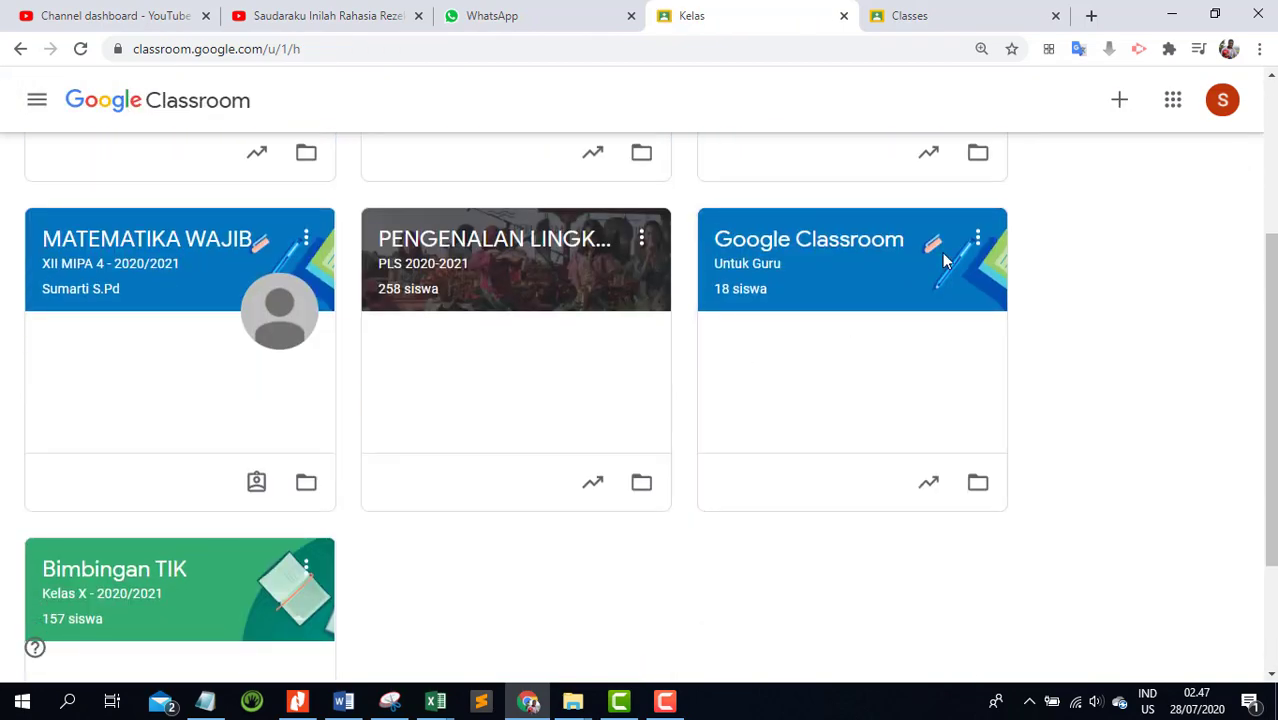
{"action": "scroll", "coordinate": [645, 413], "scroll_direction": "down", "scroll_amount": 2}
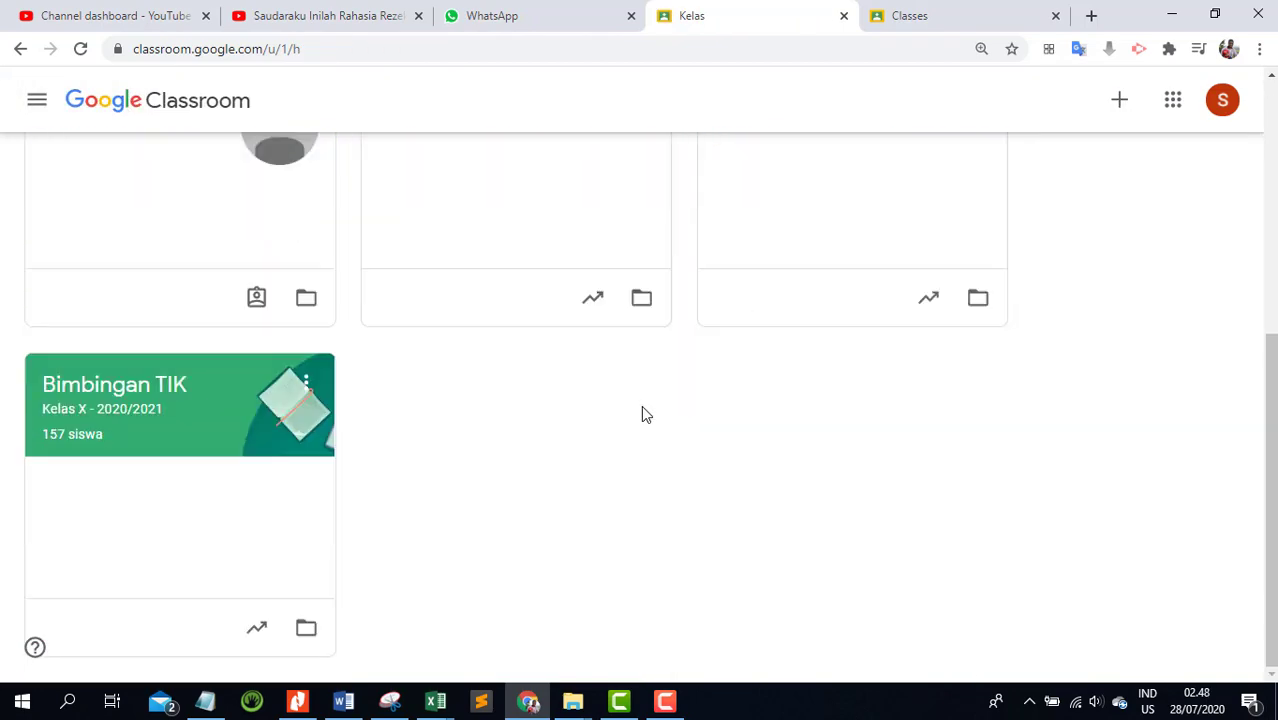
{"action": "left_click", "coordinate": [128, 401]}
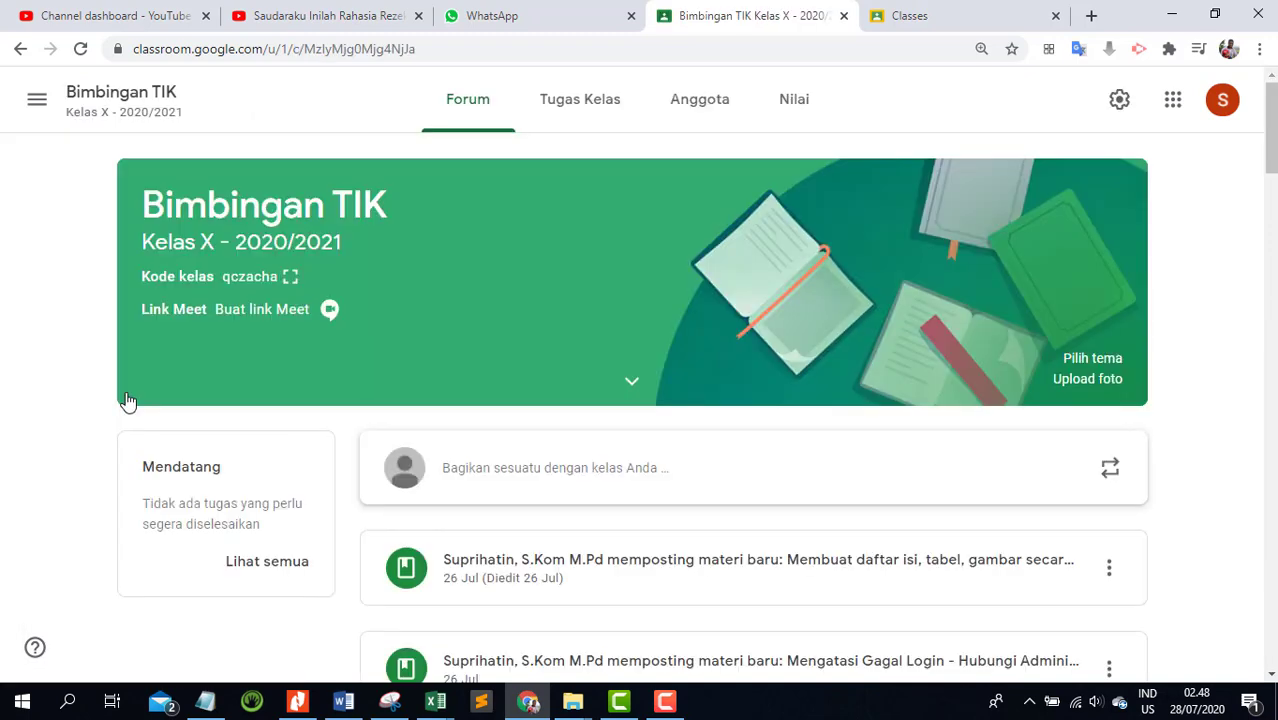
{"action": "left_click", "coordinate": [608, 116]}
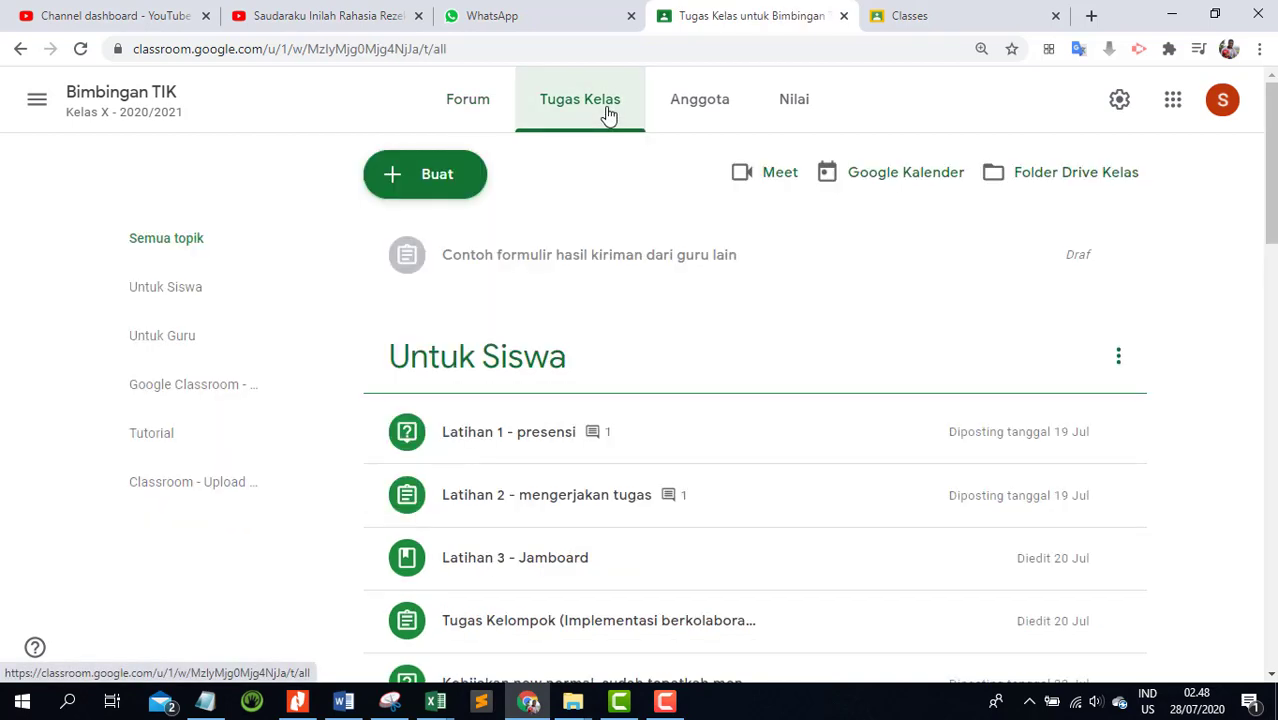
Step: Create a quiz assignment (Tugas kuis) with the title "Contoh berbagi file form / quiz"
{"action": "left_click", "coordinate": [443, 186]}
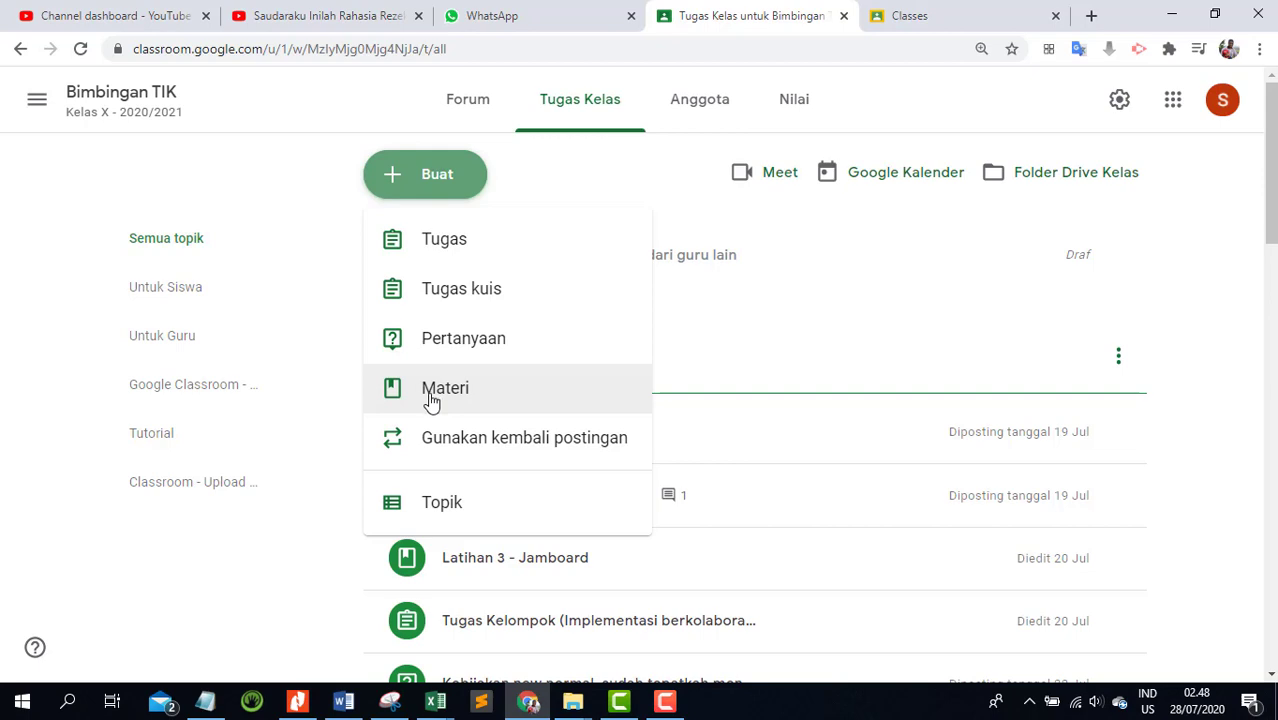
{"action": "left_click", "coordinate": [453, 306]}
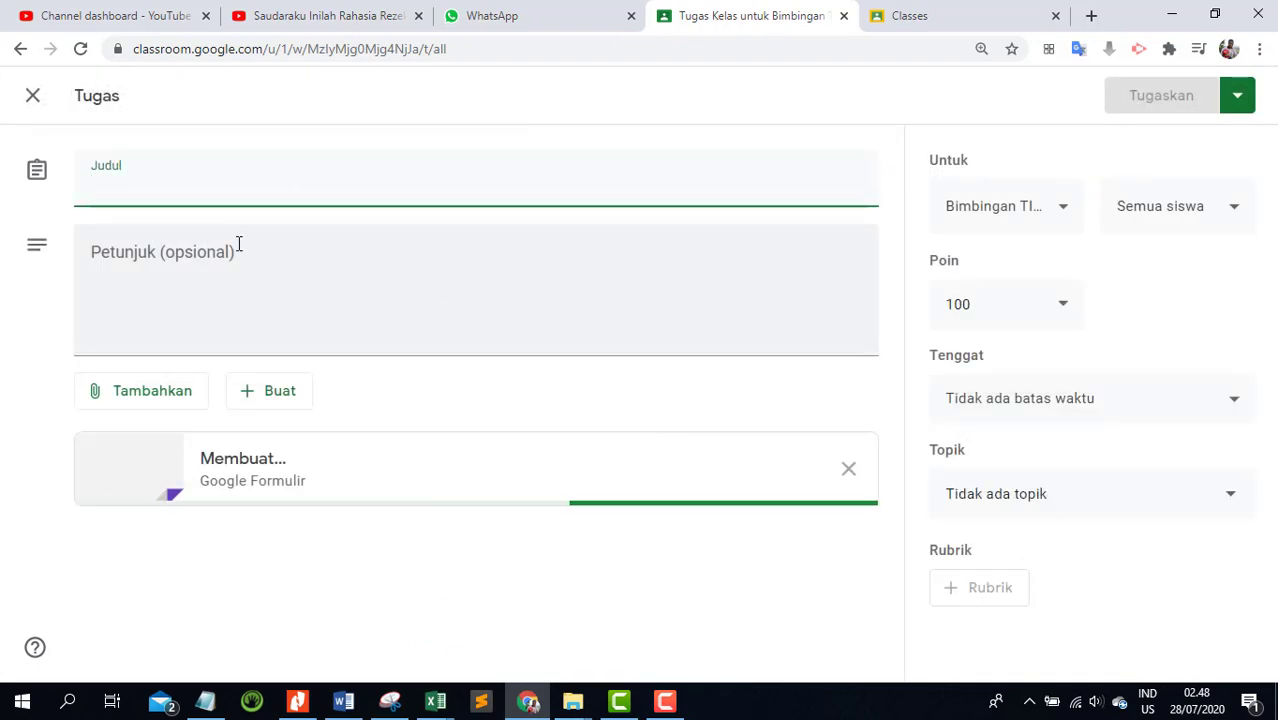
{"action": "left_click", "coordinate": [138, 188]}
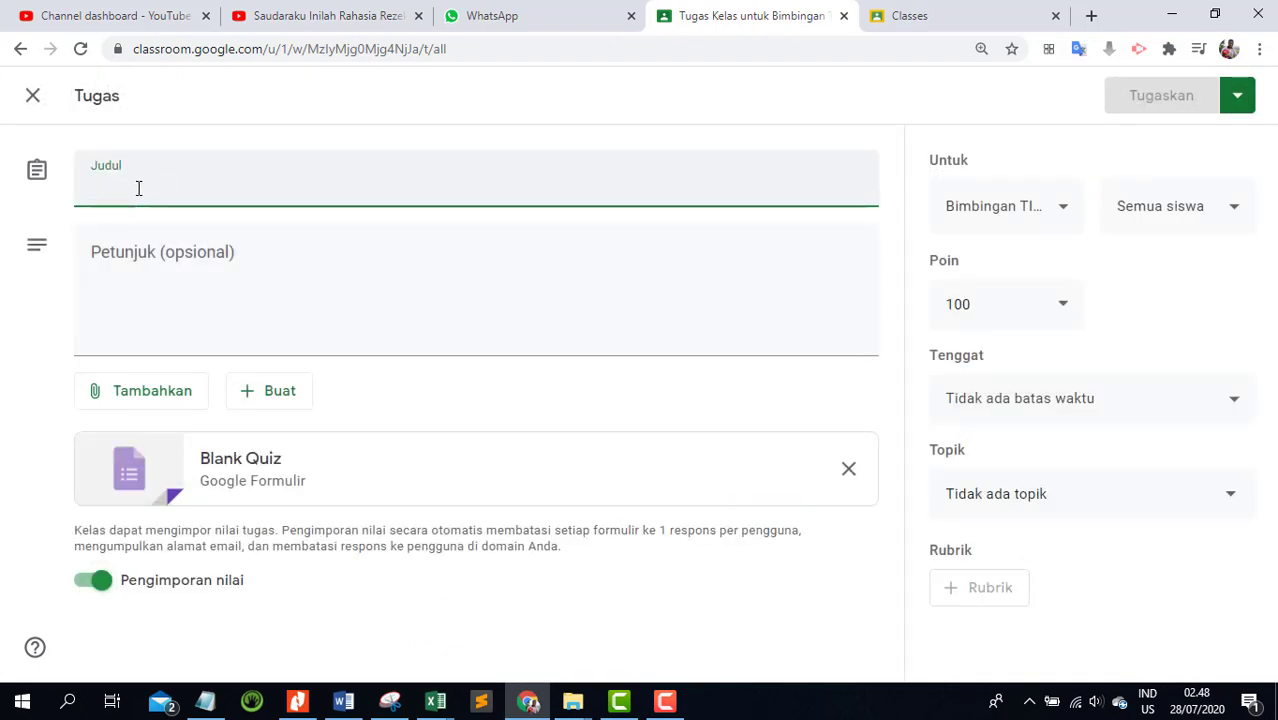
{"action": "type", "text": "Conto"}
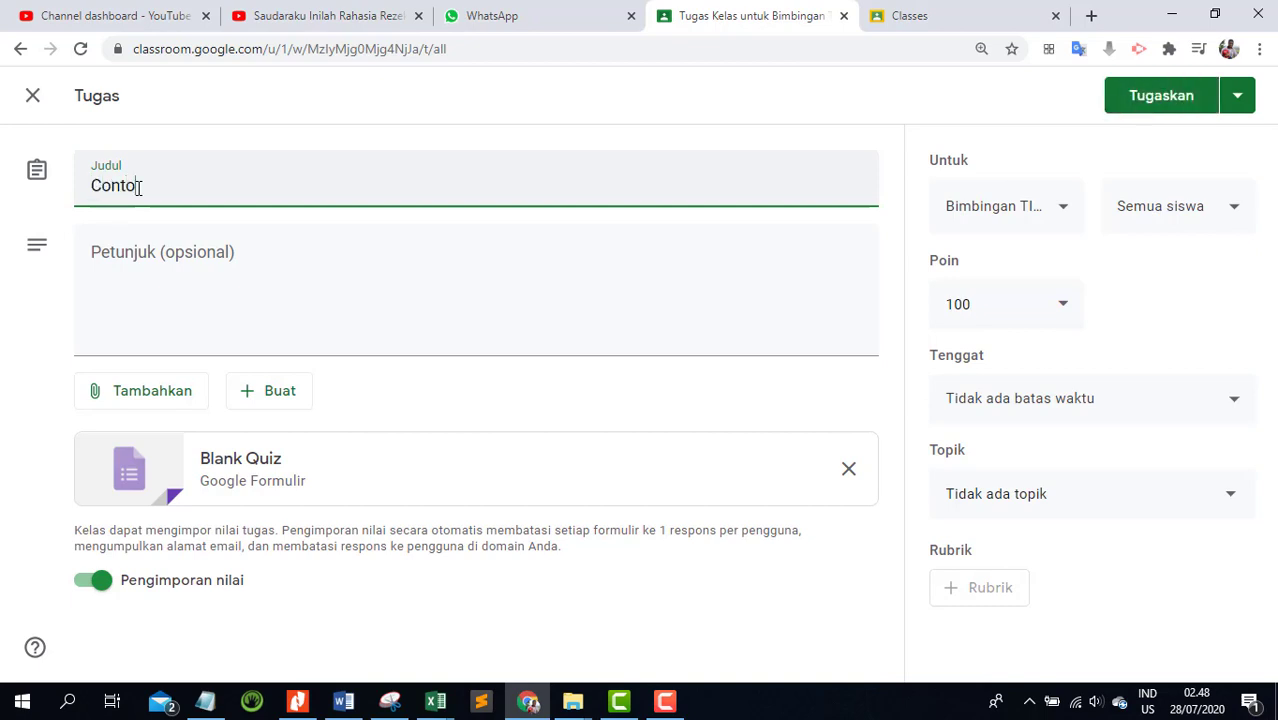
{"action": "type", "text": "h berbagi file"}
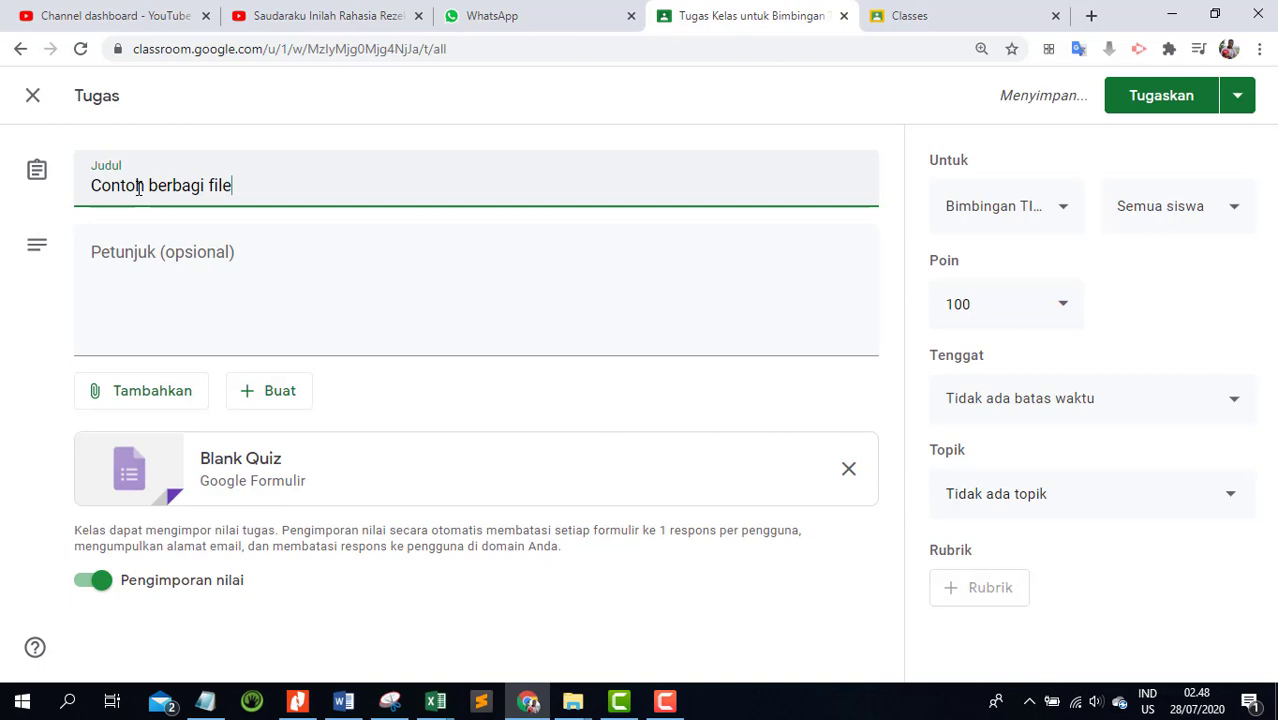
{"action": "type", "text": " form / q"}
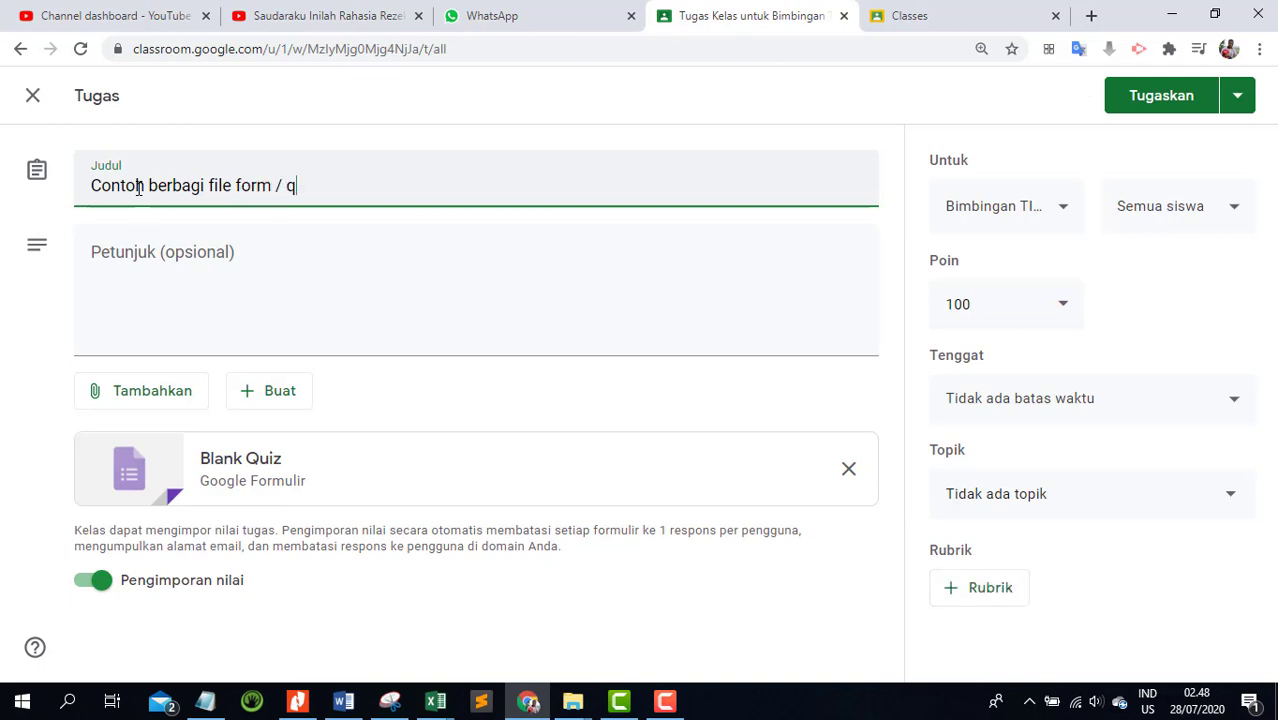
{"action": "type", "text": "uiz"}
Step: Enter the assignment instructions "Form di bawah ini adalah form yang di dapat dari guru gmail yang telah dikirimkan kepada guru G Suite."
{"action": "left_click", "coordinate": [110, 271]}
{"action": "type", "text": "For"}
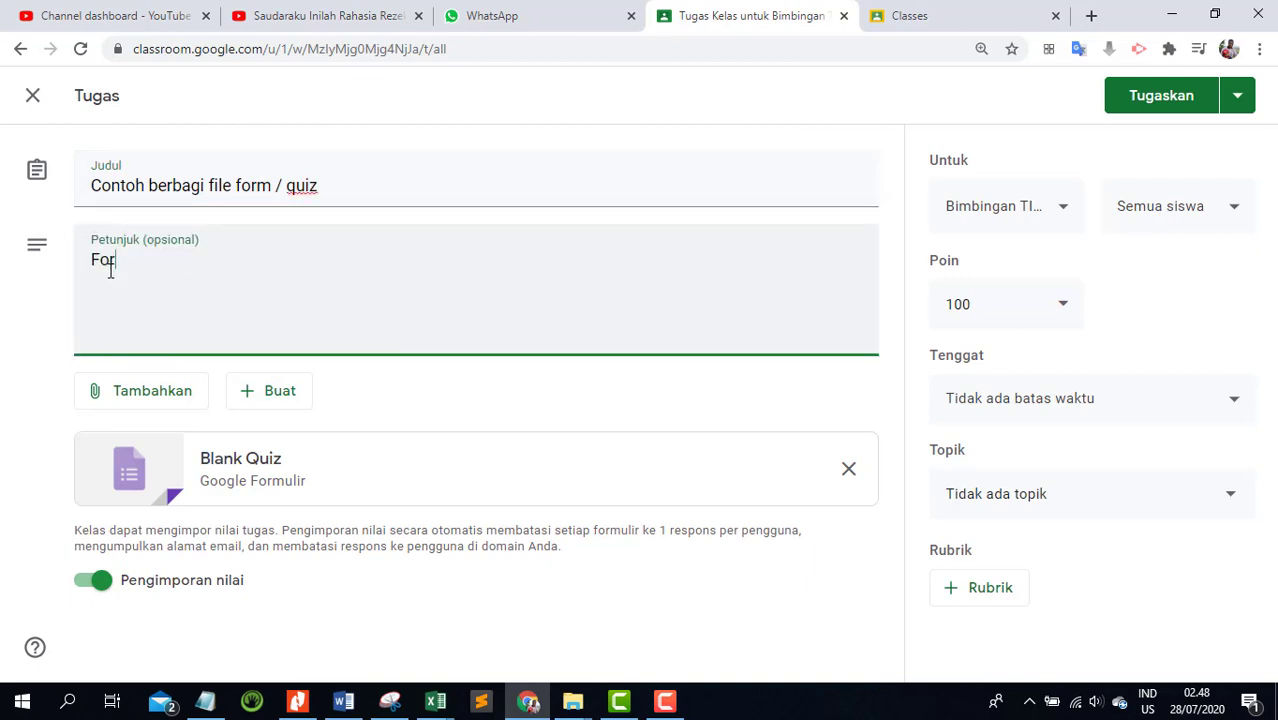
{"action": "type", "text": "m di bawah ini adalah"}
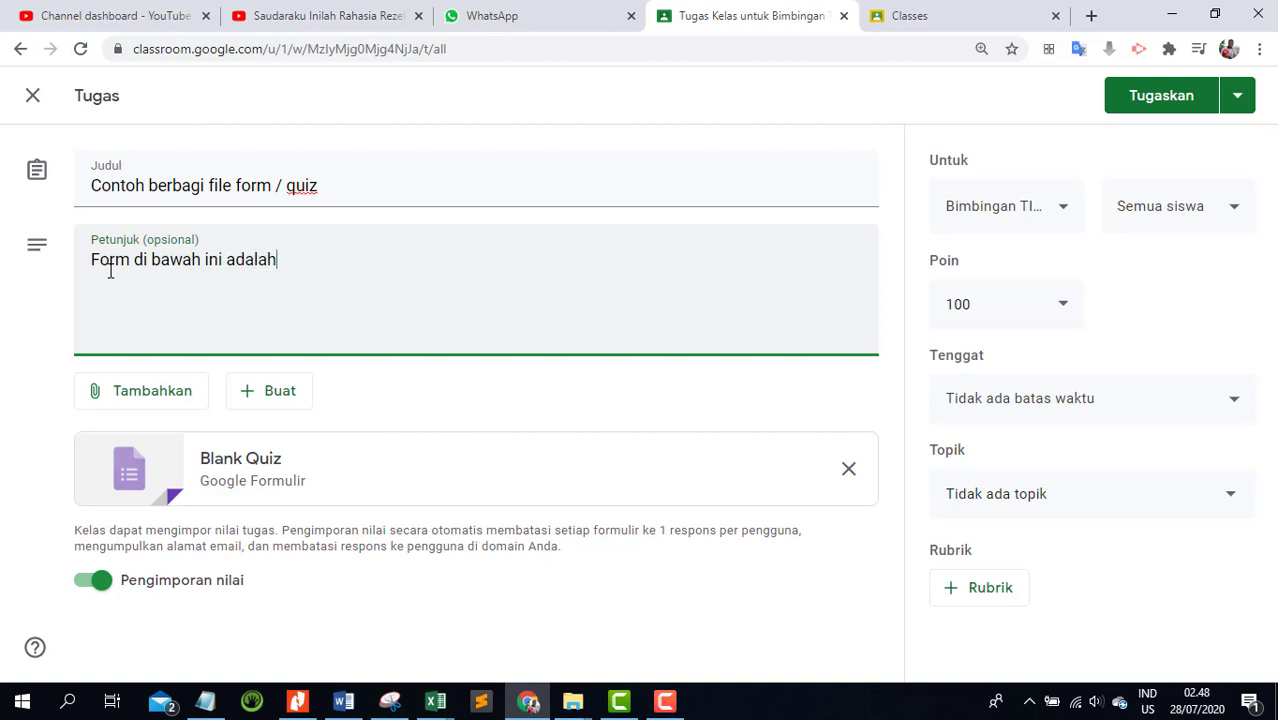
{"action": "type", "text": " form yang di da"}
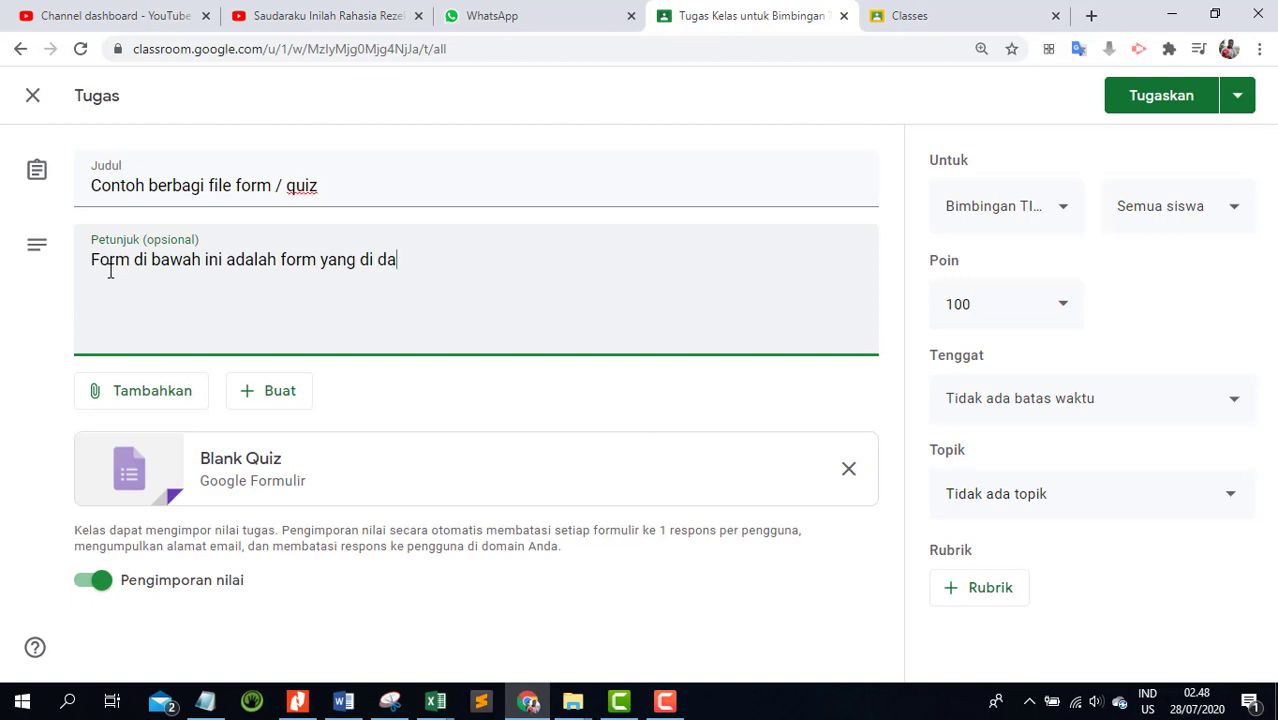
{"action": "type", "text": "pat dari guru "}
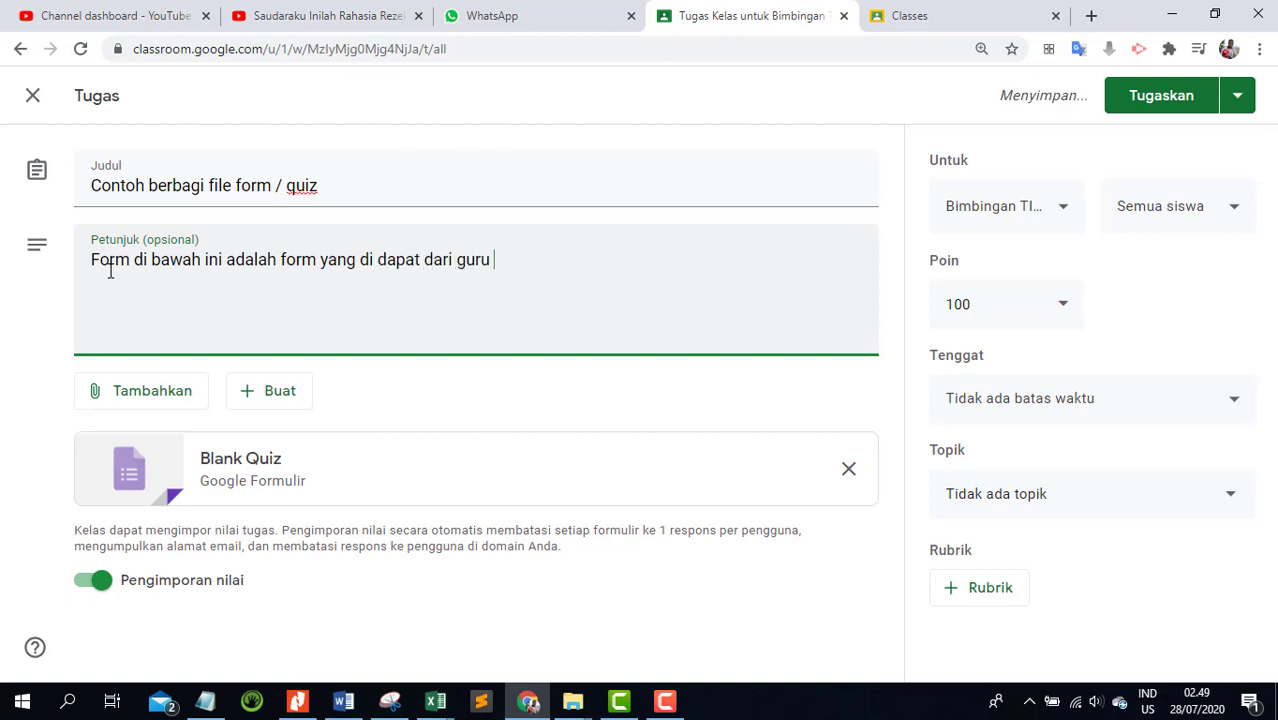
{"action": "type", "text": "gmail"}
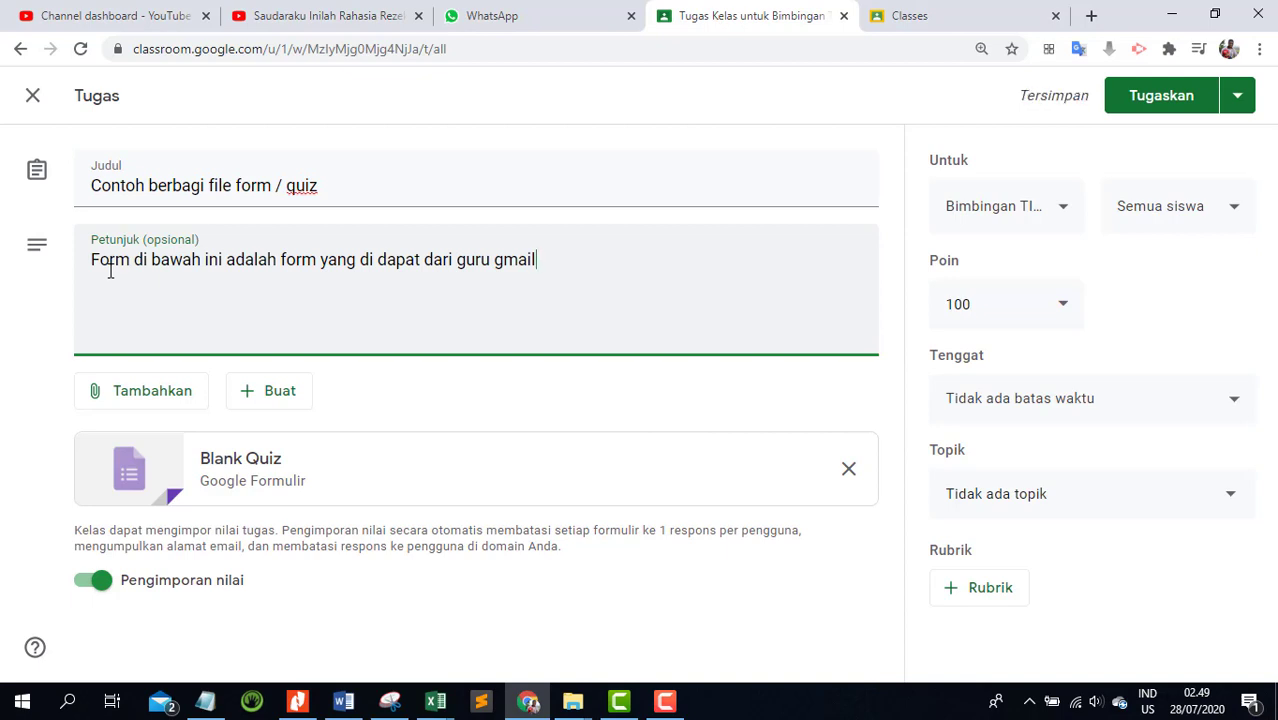
{"action": "type", "text": " yang te"}
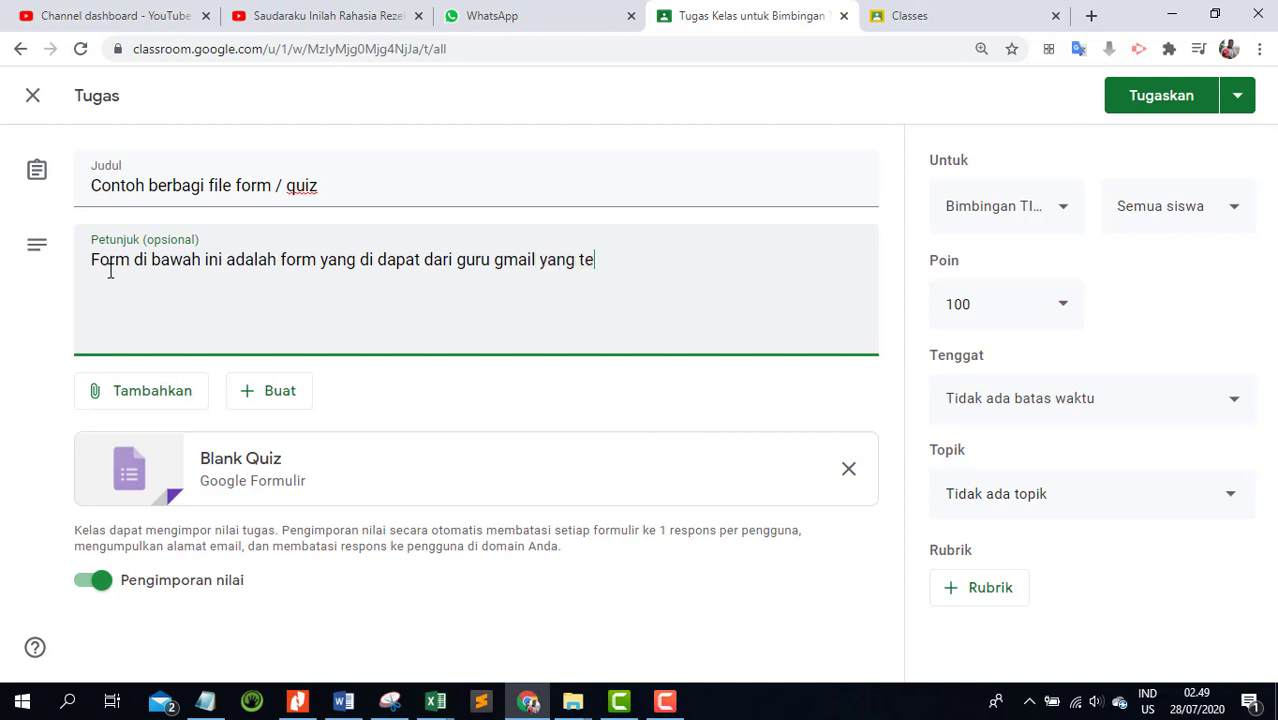
{"action": "type", "text": "lah dikirimkan "}
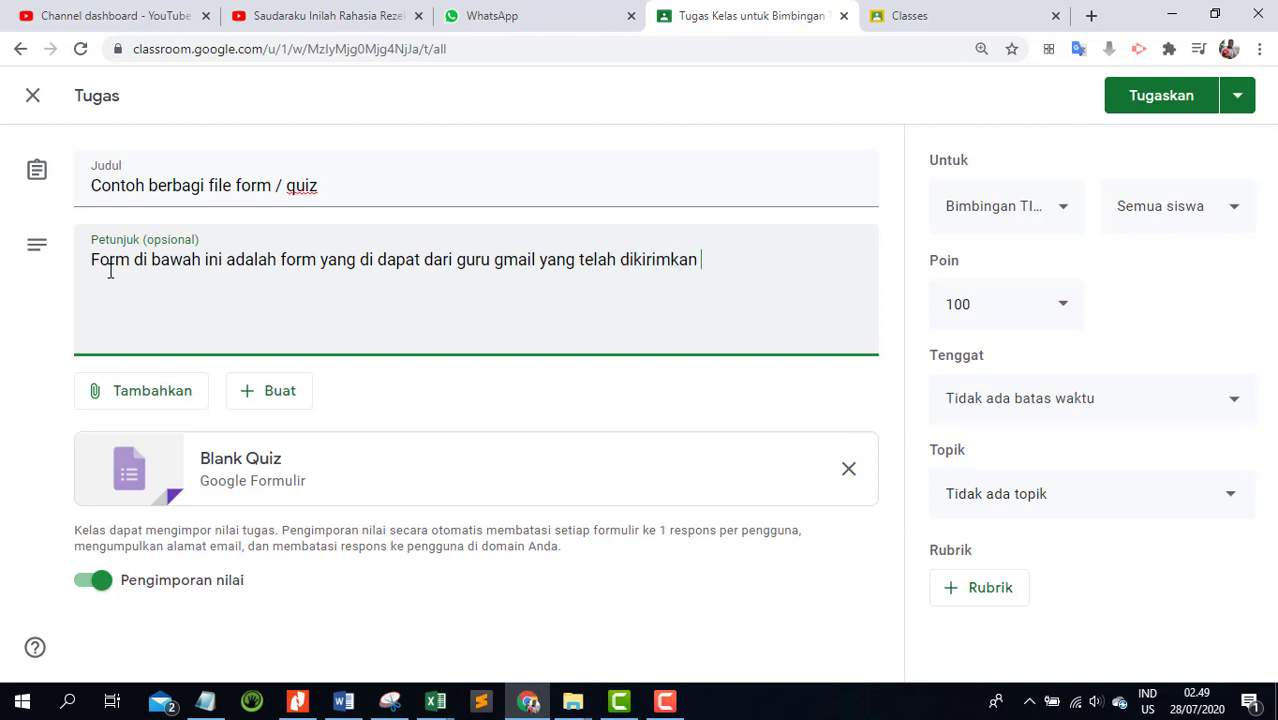
{"action": "type", "text": "kepada guru g"}
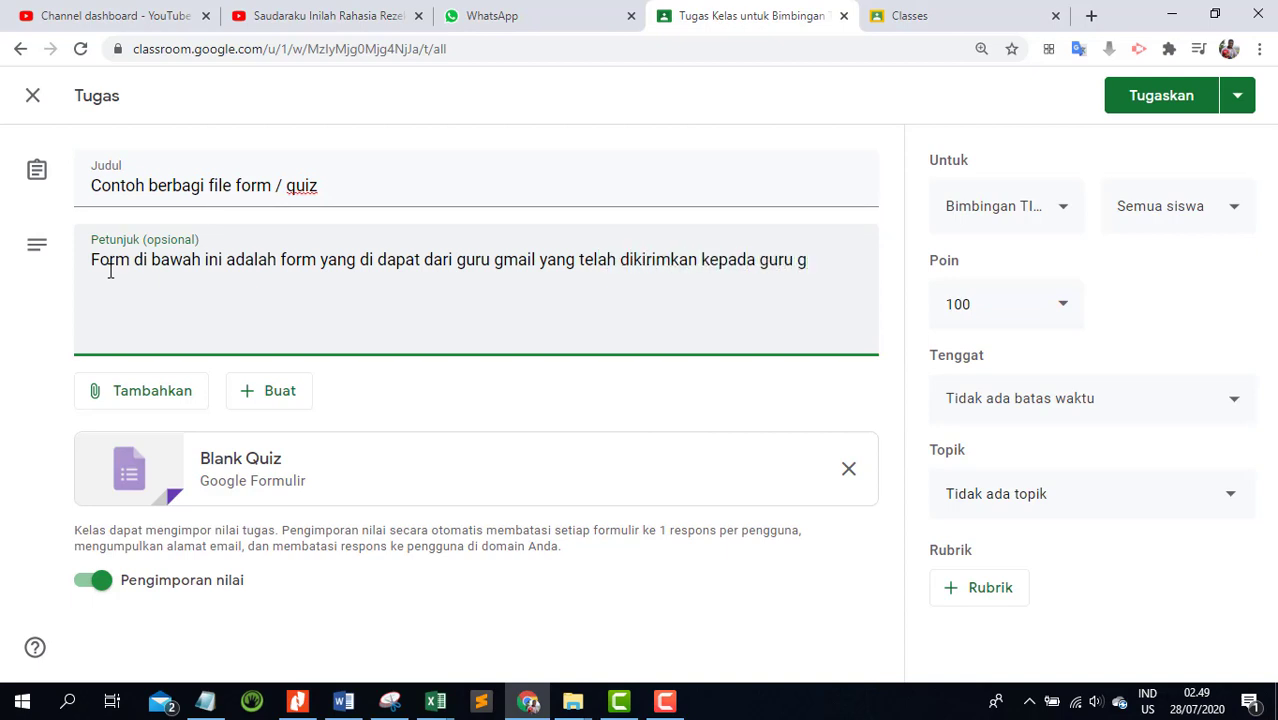
{"action": "key", "text": "BackSpace"}
{"action": "type", "text": "G Suite."}
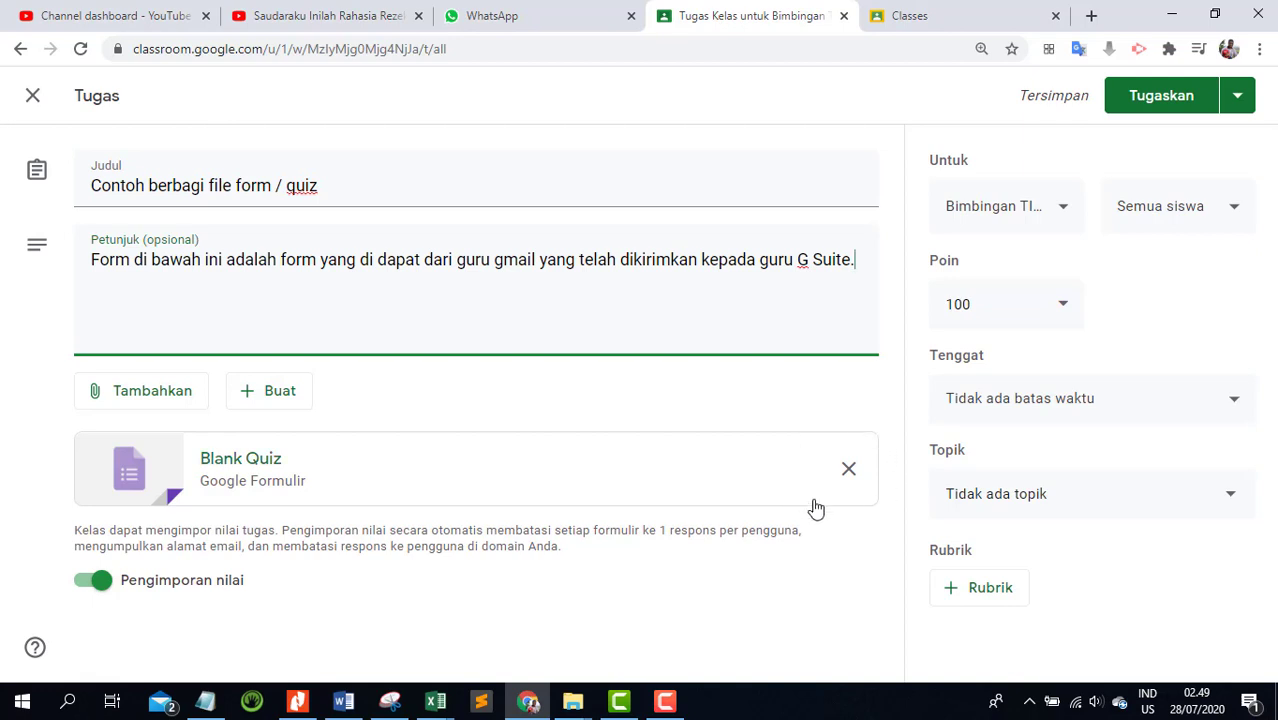
Step: Remove the Blank Quiz attachment and attach the recent "Data kelulusan 2020" form from Google Drive instead
{"action": "left_click", "coordinate": [850, 474]}
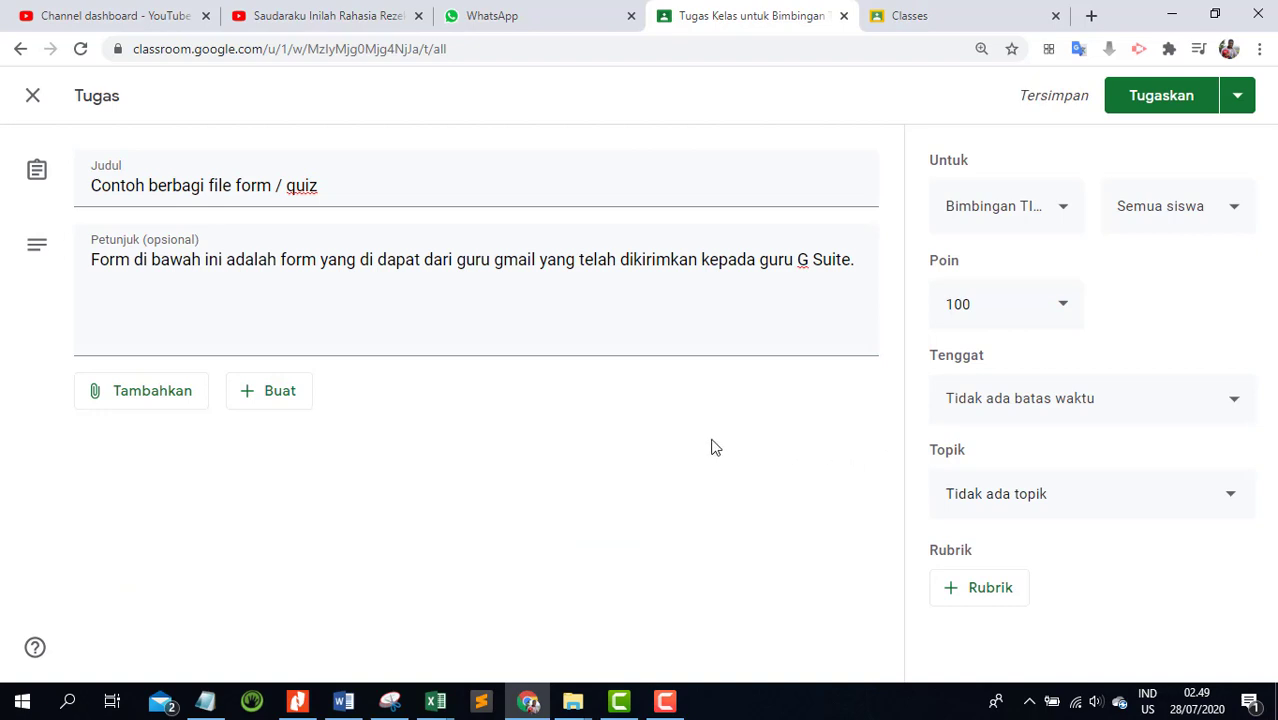
{"action": "left_click", "coordinate": [145, 398]}
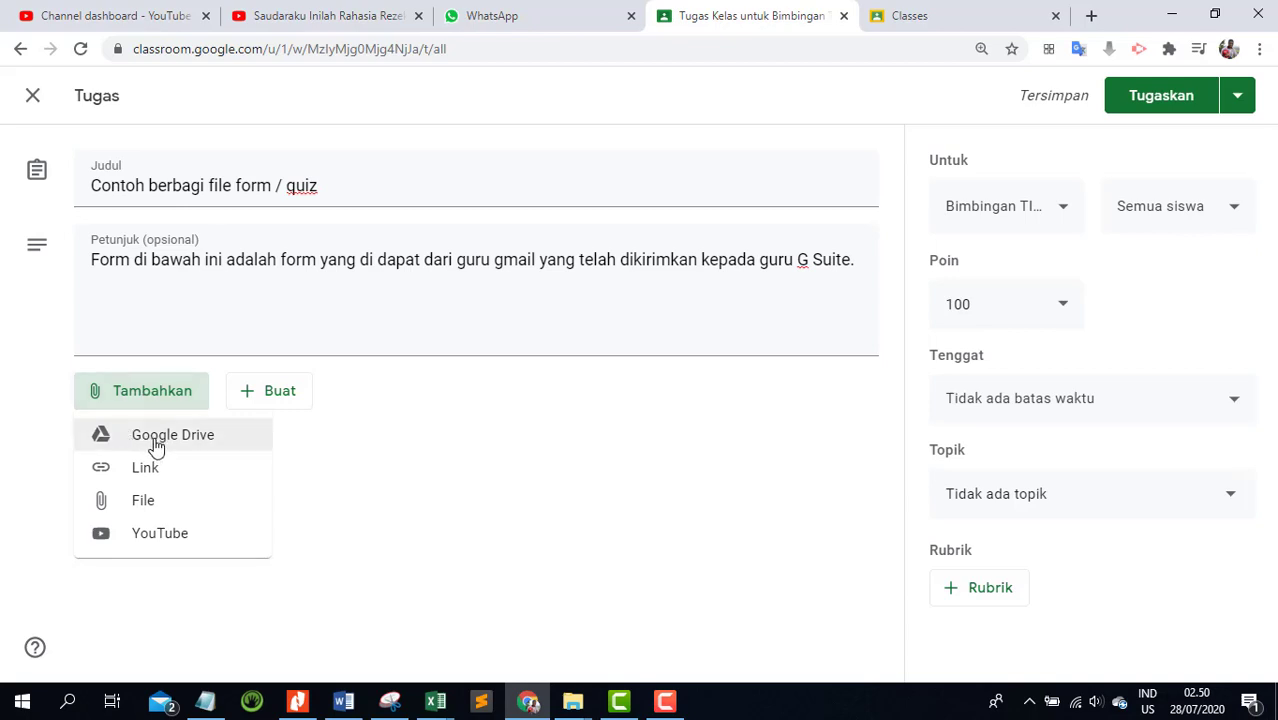
{"action": "left_click", "coordinate": [156, 440]}
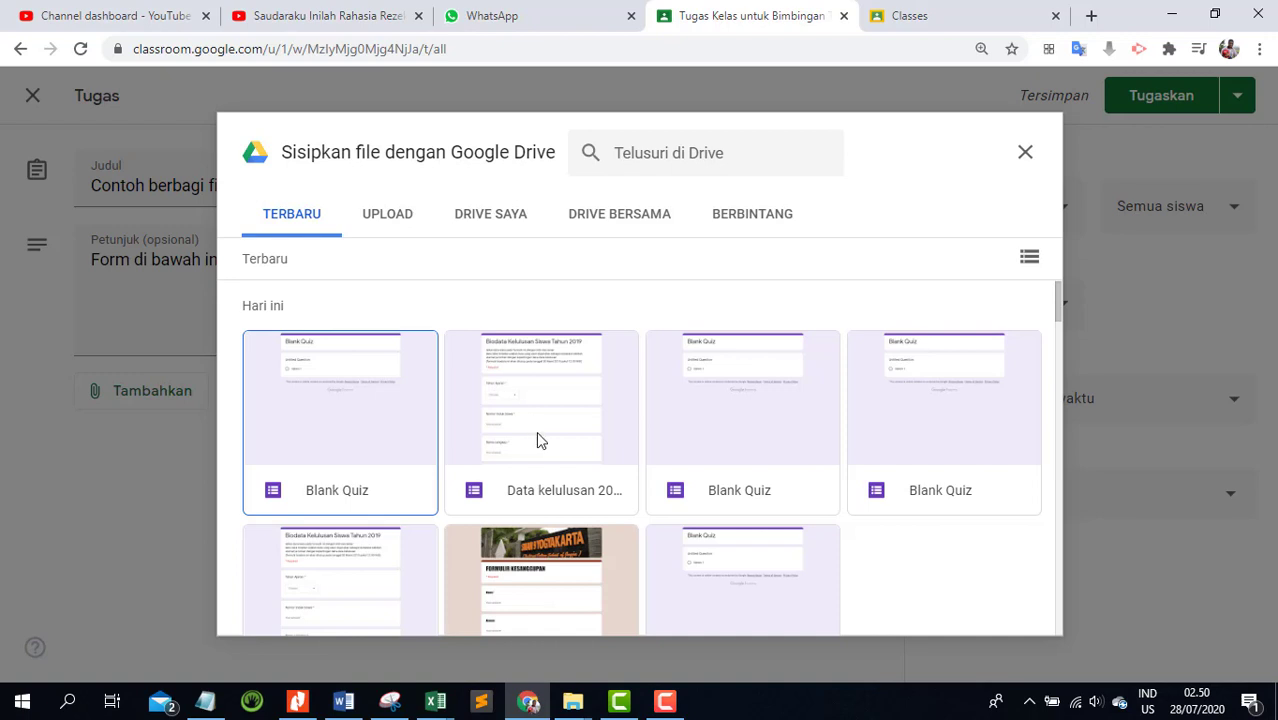
{"action": "left_click", "coordinate": [546, 464]}
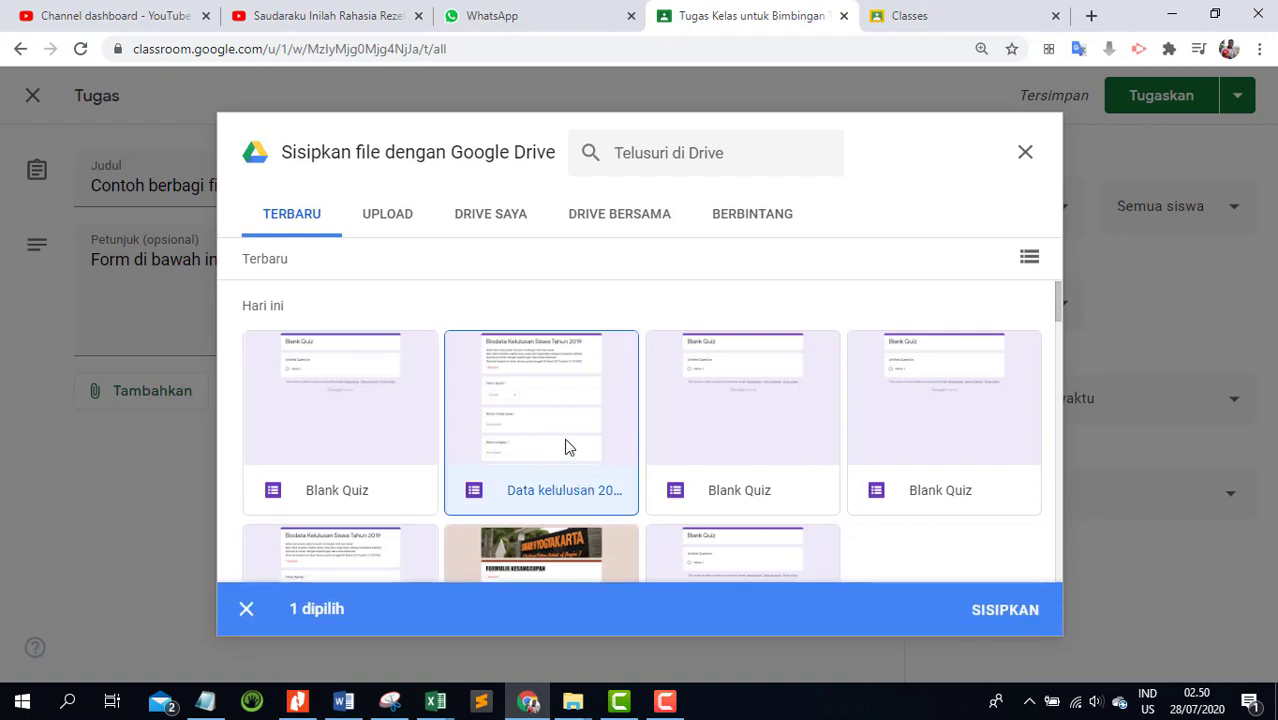
{"action": "scroll", "coordinate": [565, 447], "scroll_direction": "down", "scroll_amount": 1}
{"action": "scroll", "coordinate": [562, 388], "scroll_direction": "down", "scroll_amount": 1}
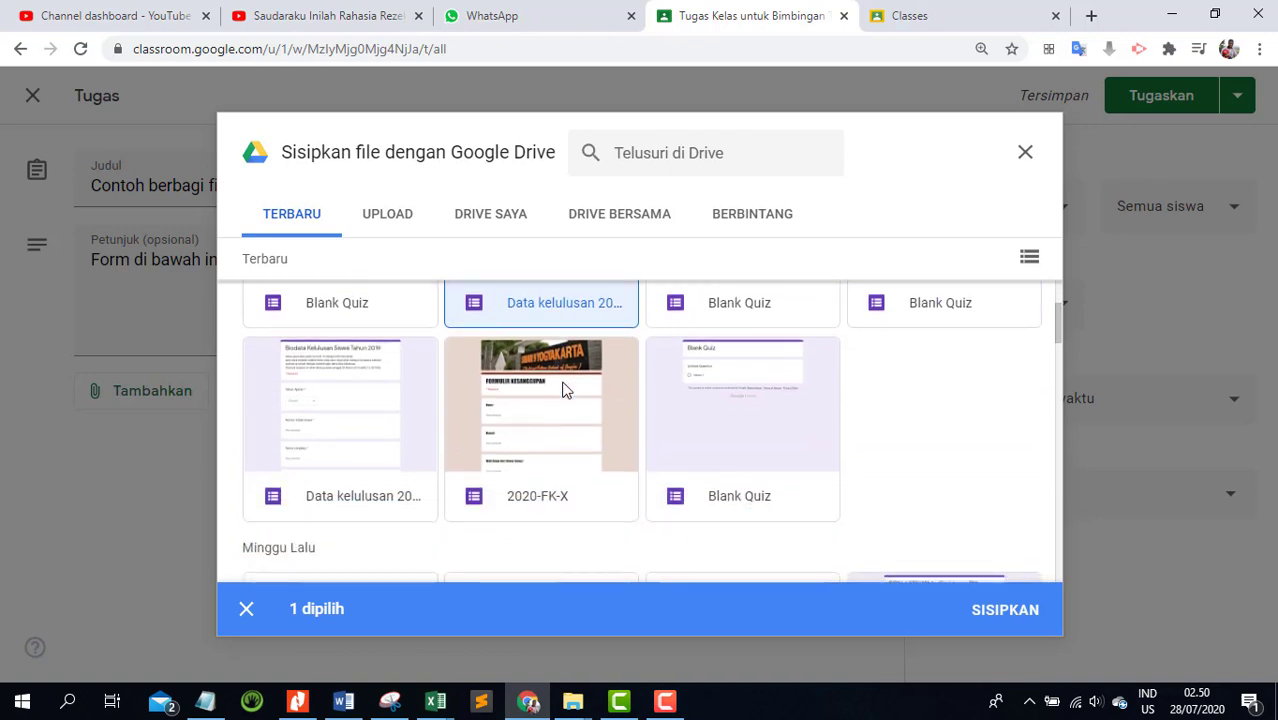
{"action": "scroll", "coordinate": [493, 410], "scroll_direction": "up", "scroll_amount": 1}
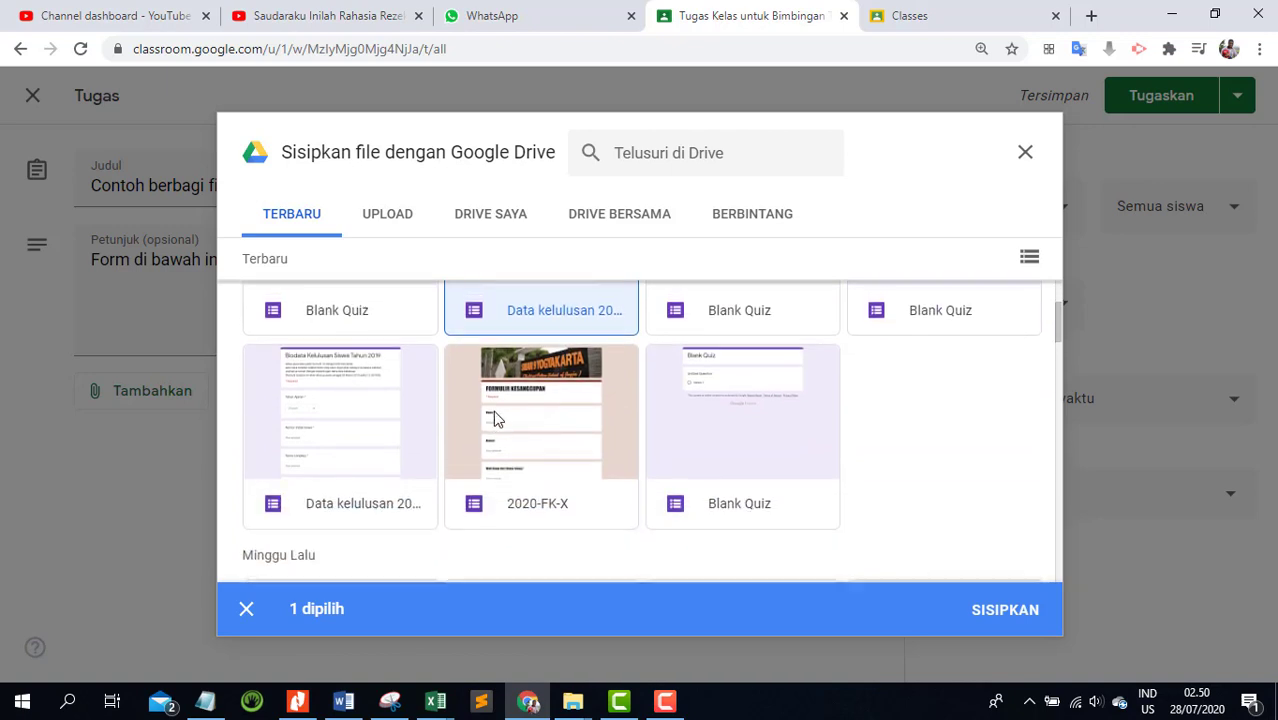
{"action": "left_click", "coordinate": [998, 617]}
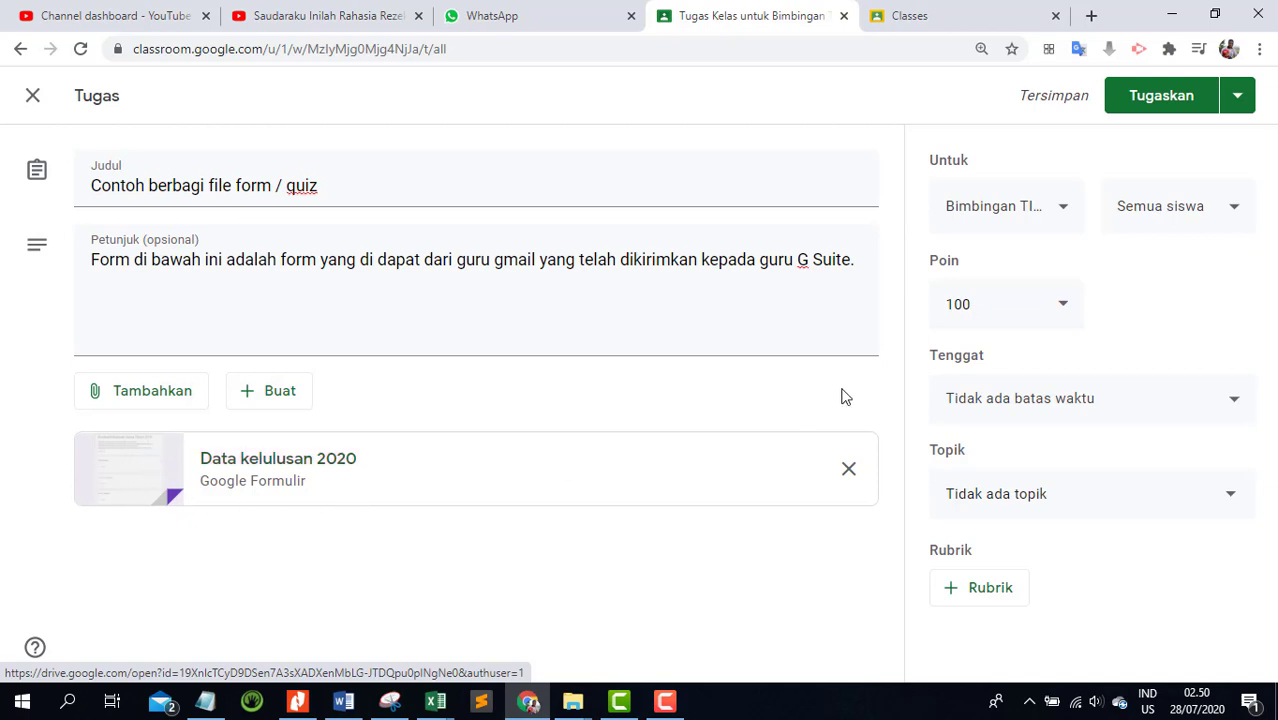
Step: Make the assignment ungraded (Tidak dinilai) with the topic "Untuk Guru", and assign it to the class
{"action": "left_click", "coordinate": [1065, 311]}
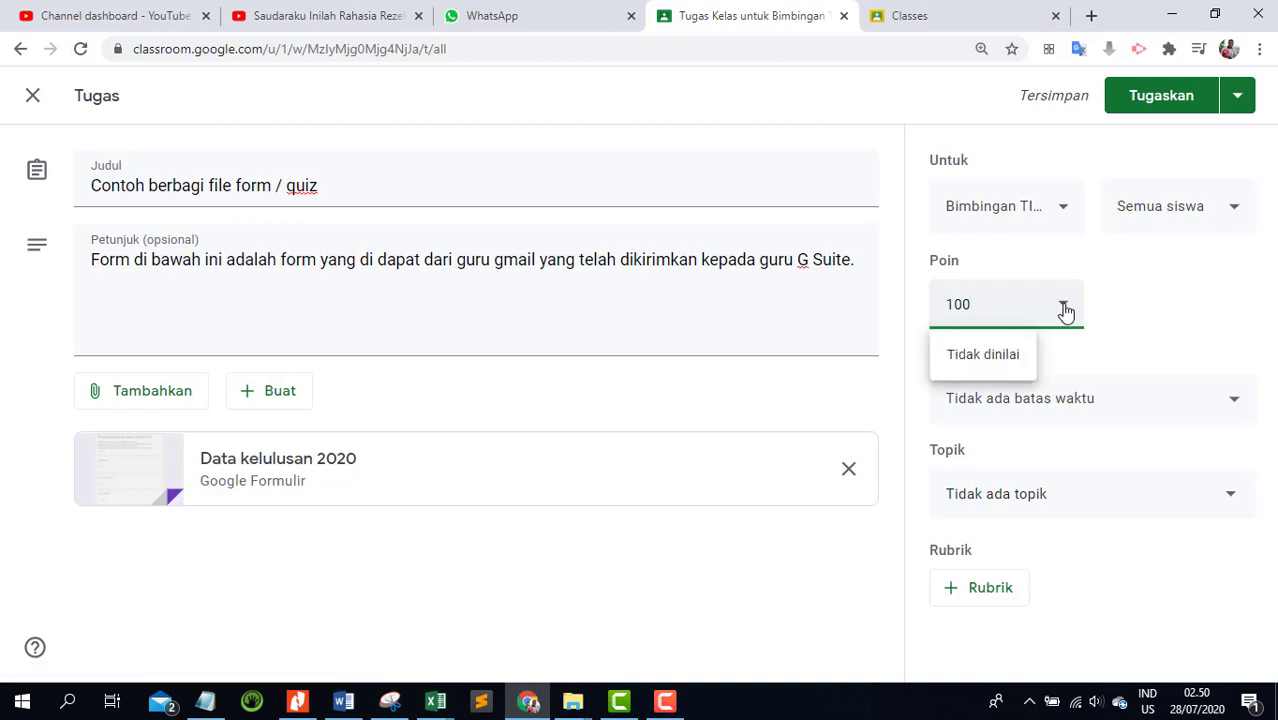
{"action": "left_click", "coordinate": [968, 360]}
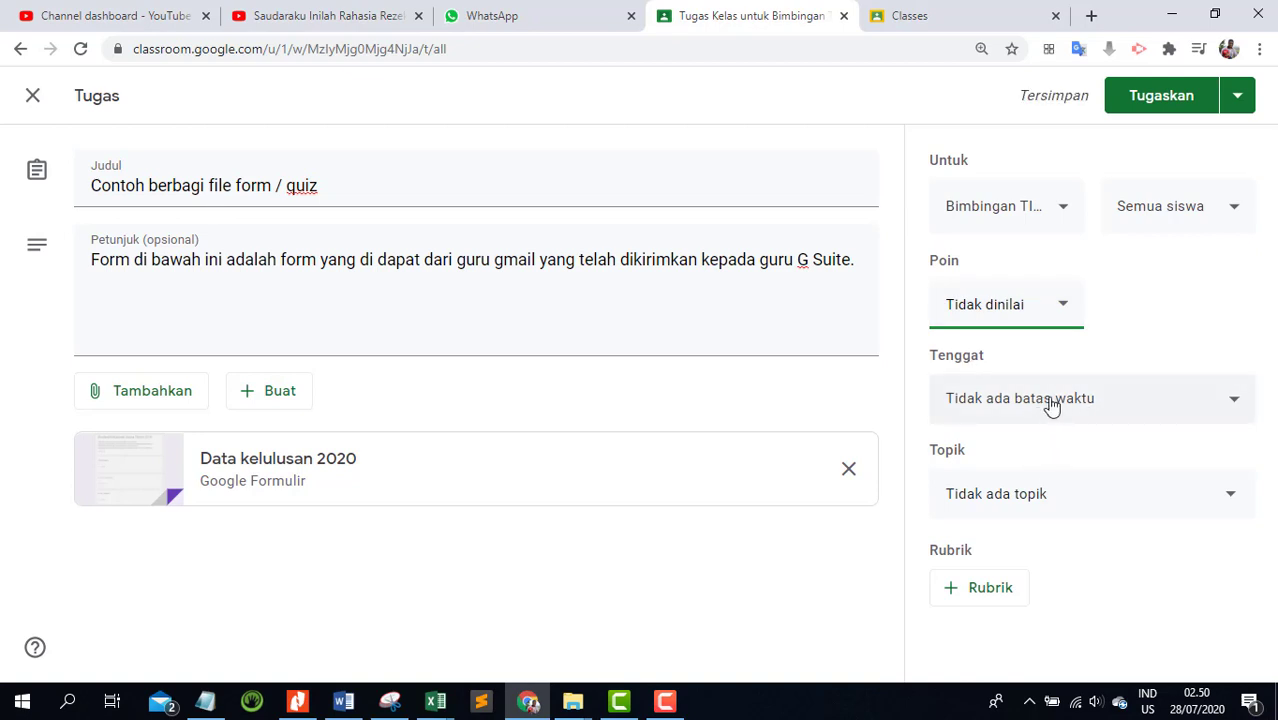
{"action": "left_click", "coordinate": [1050, 405]}
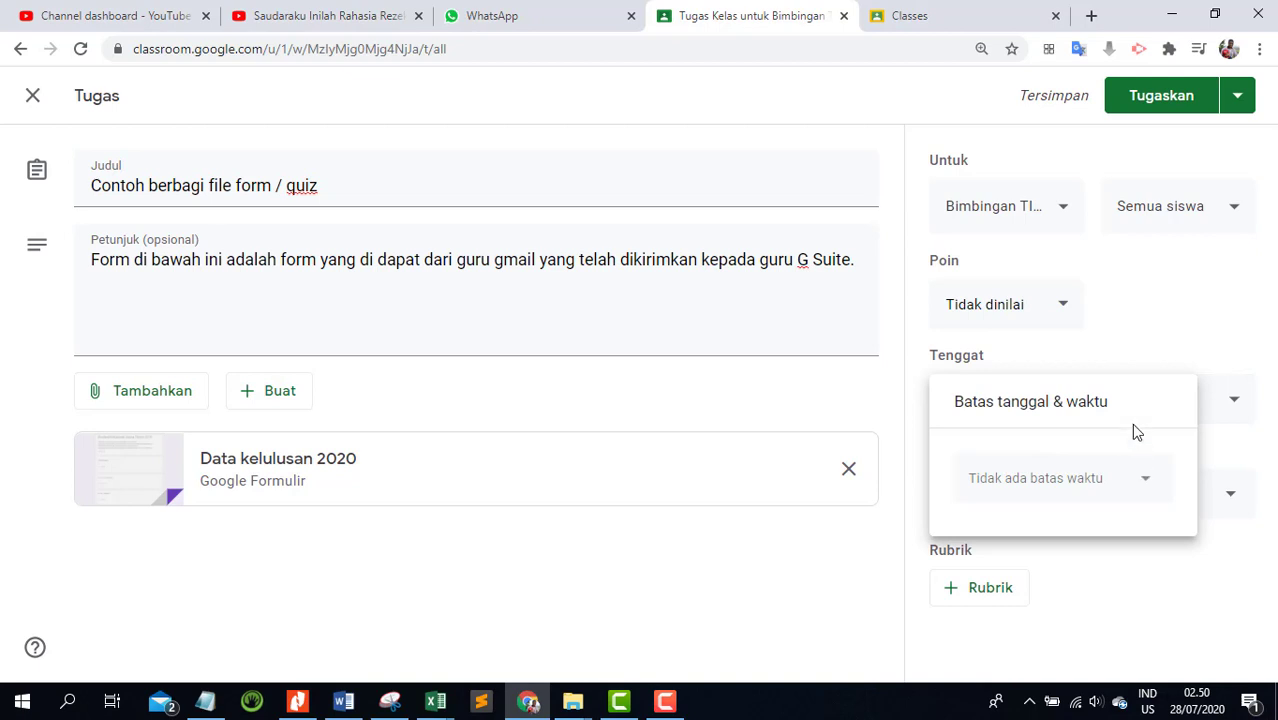
{"action": "left_click", "coordinate": [1180, 358]}
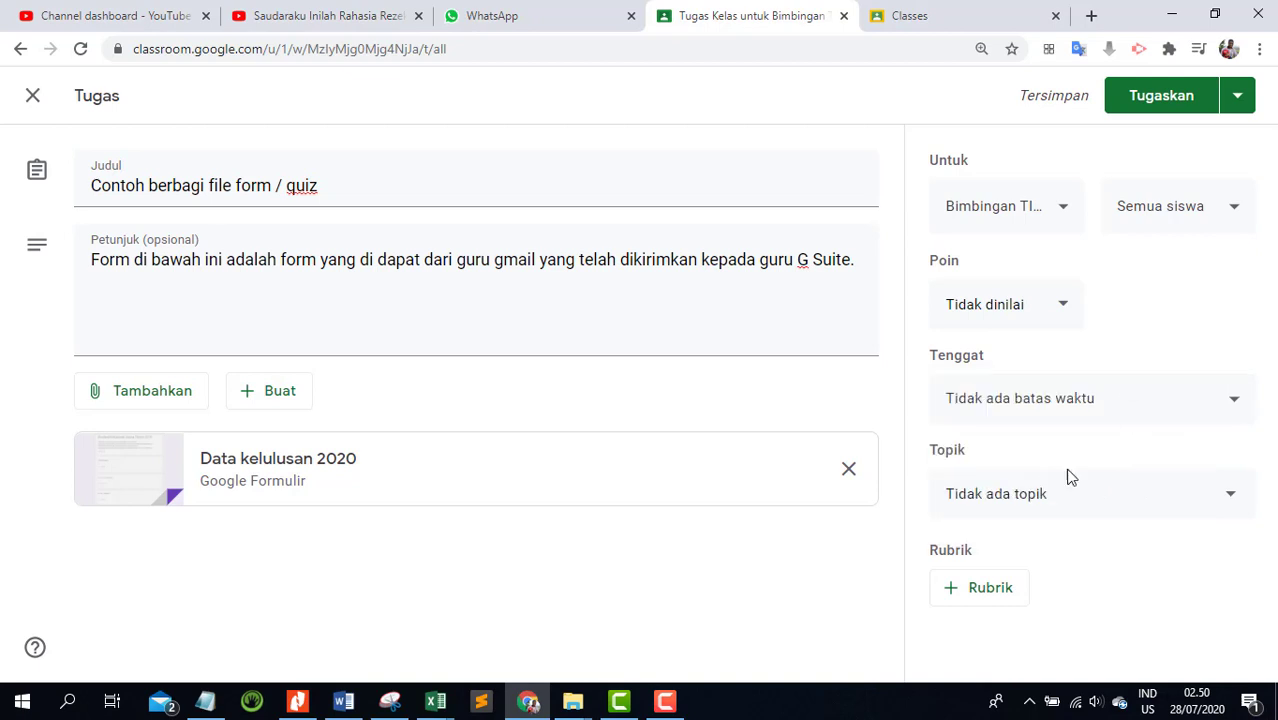
{"action": "left_click", "coordinate": [1057, 498]}
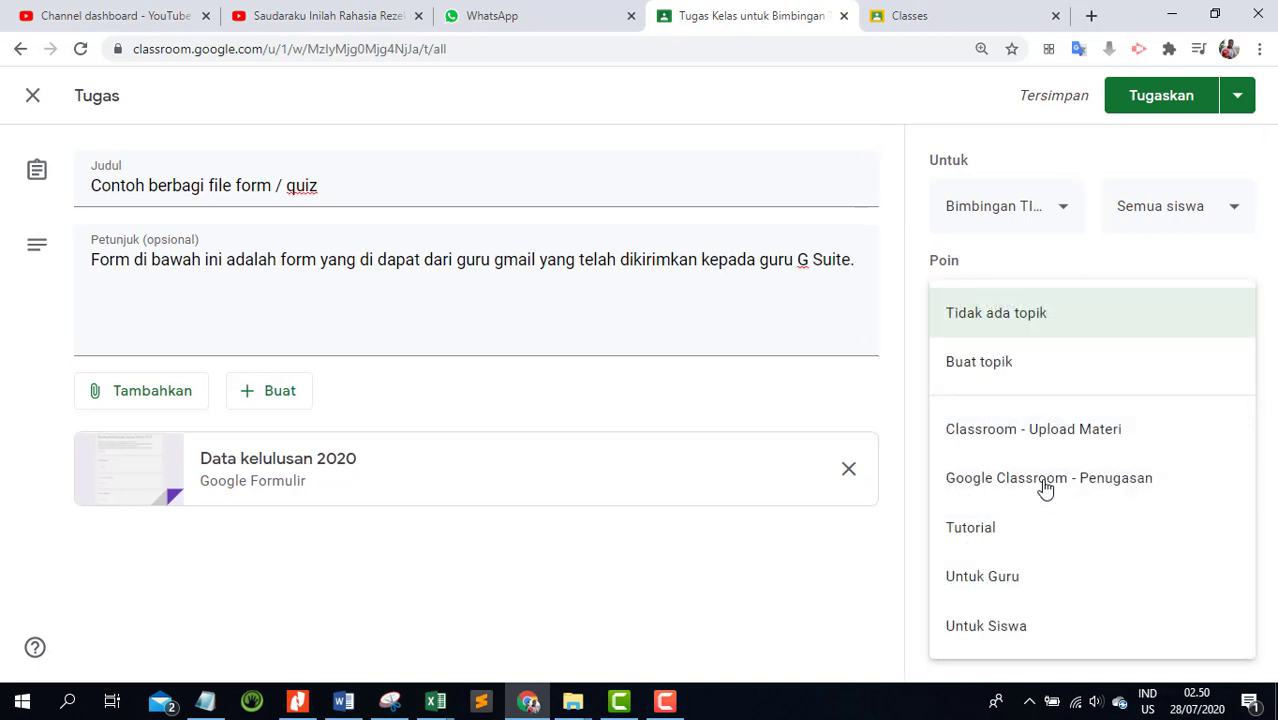
{"action": "left_click", "coordinate": [1006, 592]}
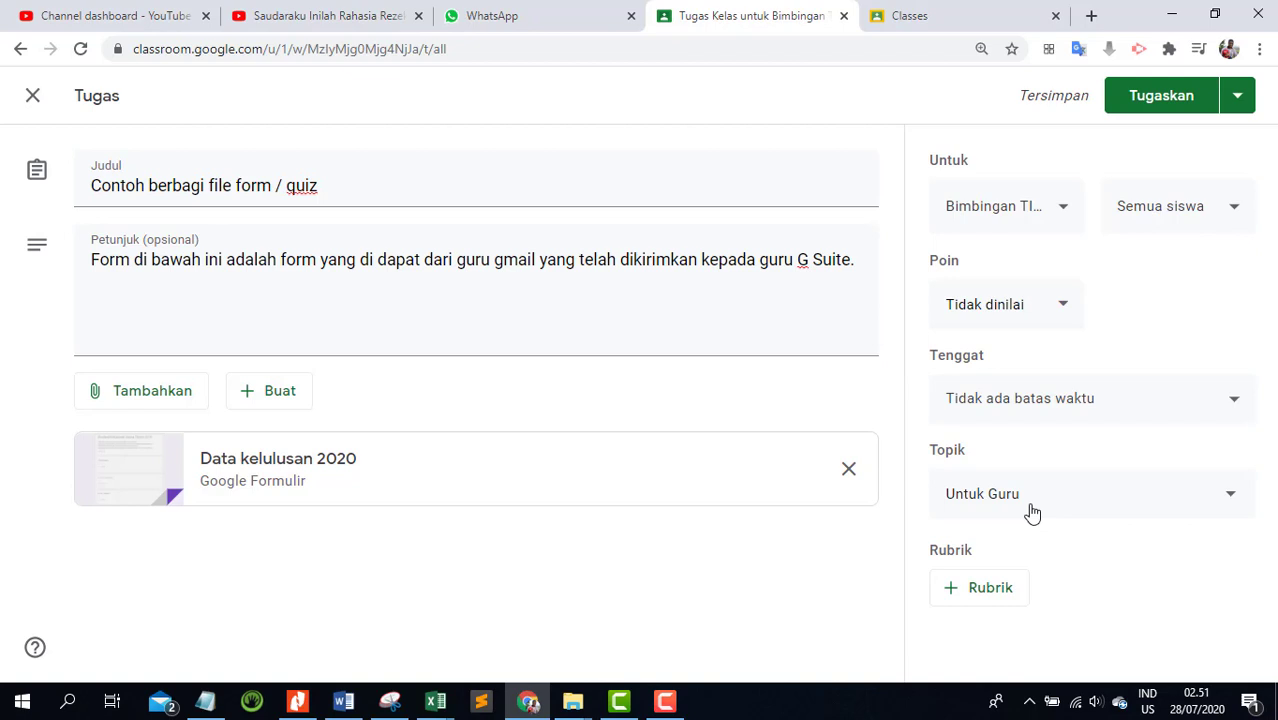
{"action": "left_click", "coordinate": [1184, 100]}
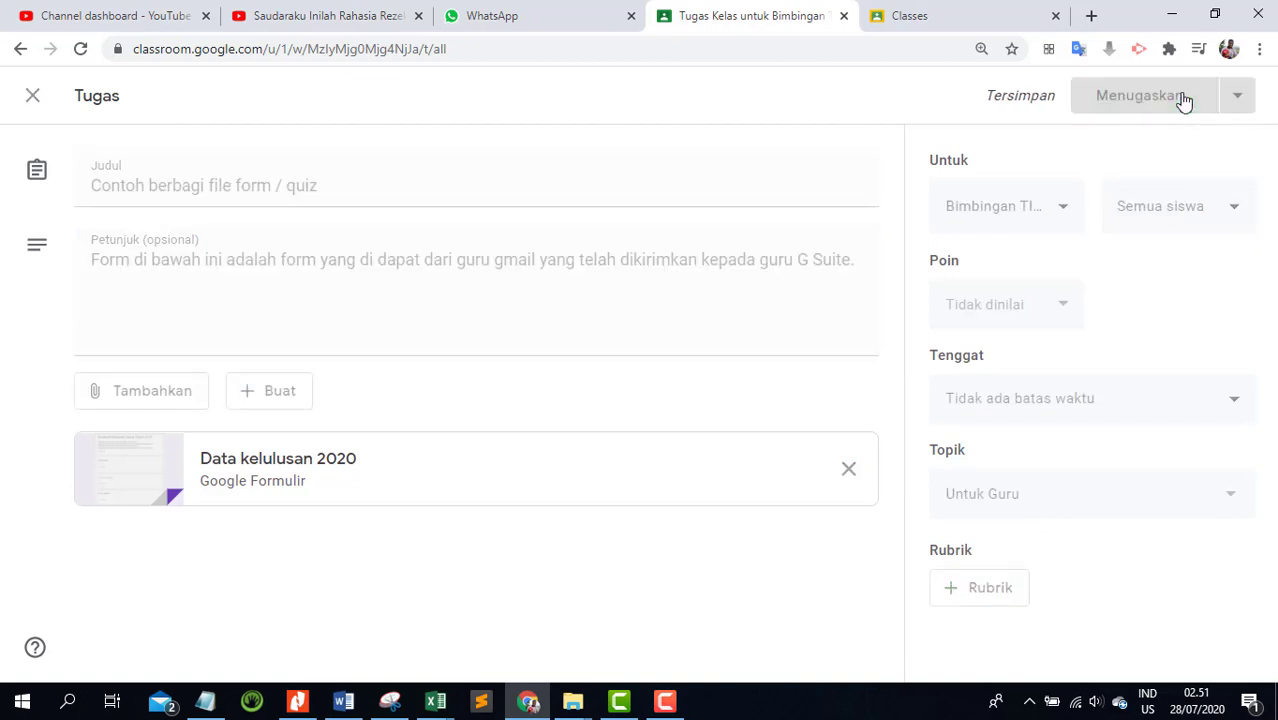
Step: Open the form attached to the posted assignment "Contoh berbagi file form / quiz" under Untuk Guru and look through its questions
{"action": "scroll", "coordinate": [715, 315], "scroll_direction": "down", "scroll_amount": 2}
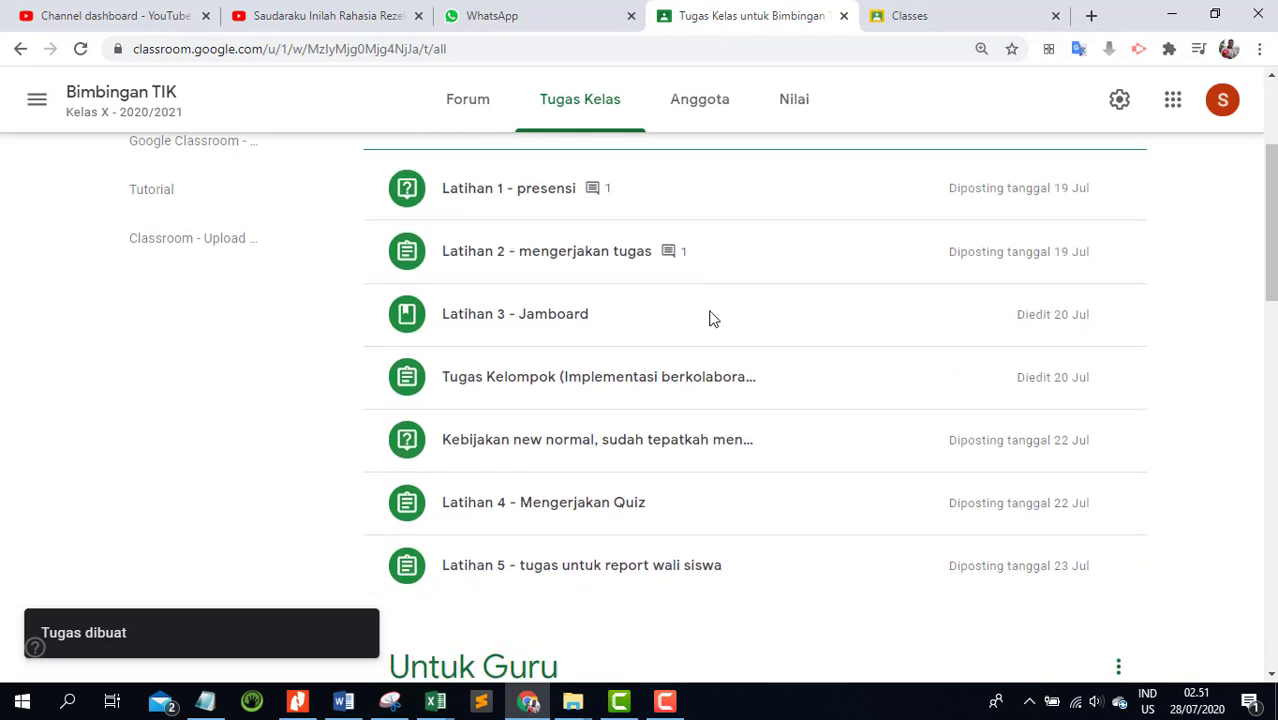
{"action": "scroll", "coordinate": [709, 318], "scroll_direction": "down", "scroll_amount": 3}
{"action": "scroll", "coordinate": [710, 320], "scroll_direction": "down", "scroll_amount": 3}
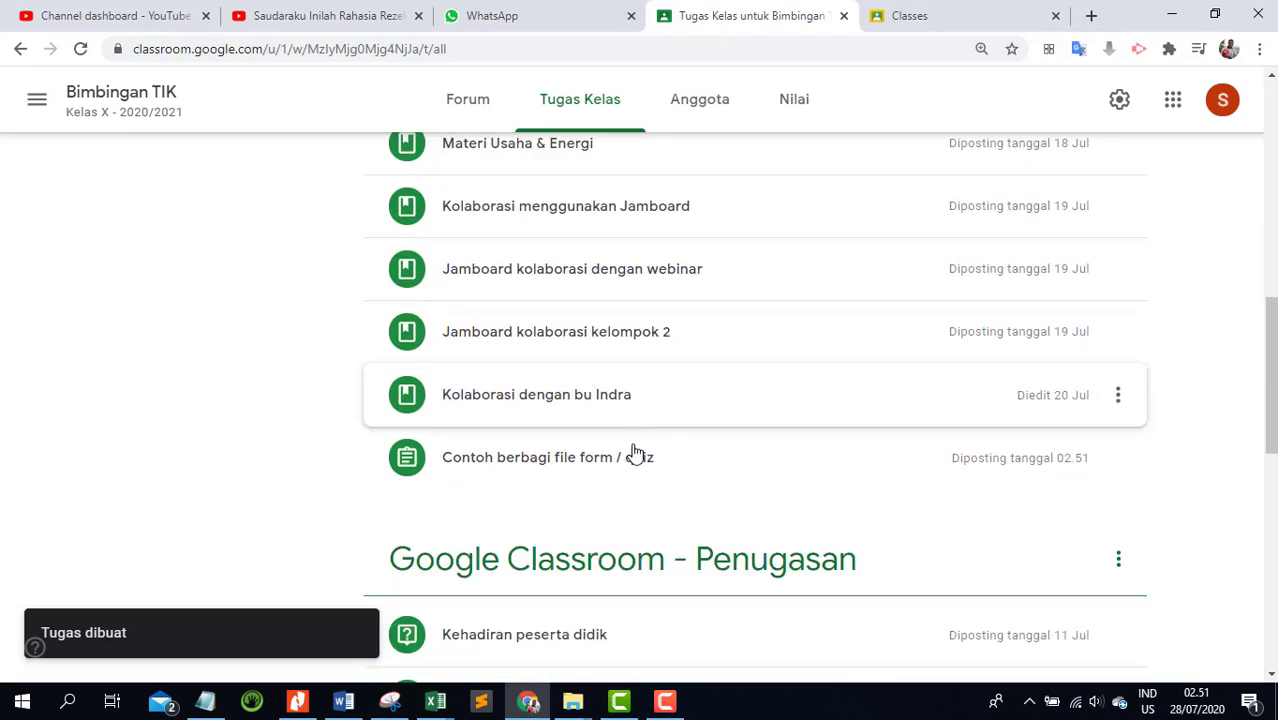
{"action": "left_click", "coordinate": [490, 463]}
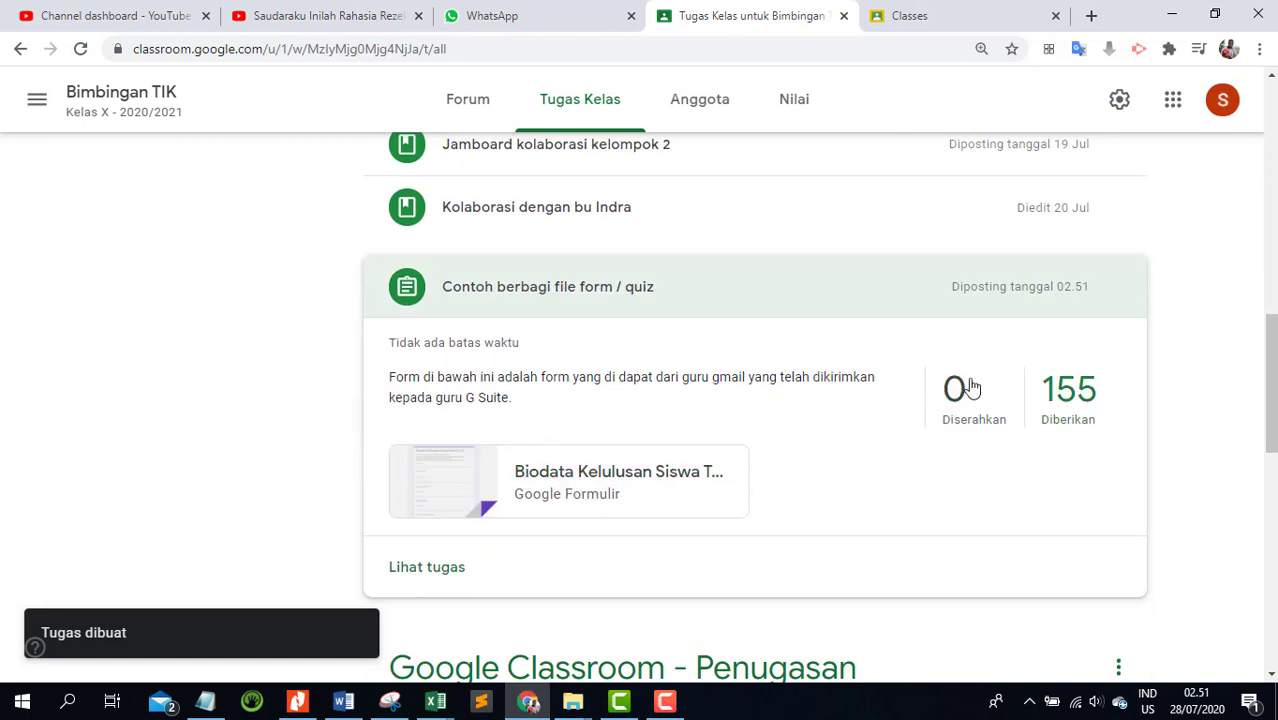
{"action": "left_click", "coordinate": [445, 502]}
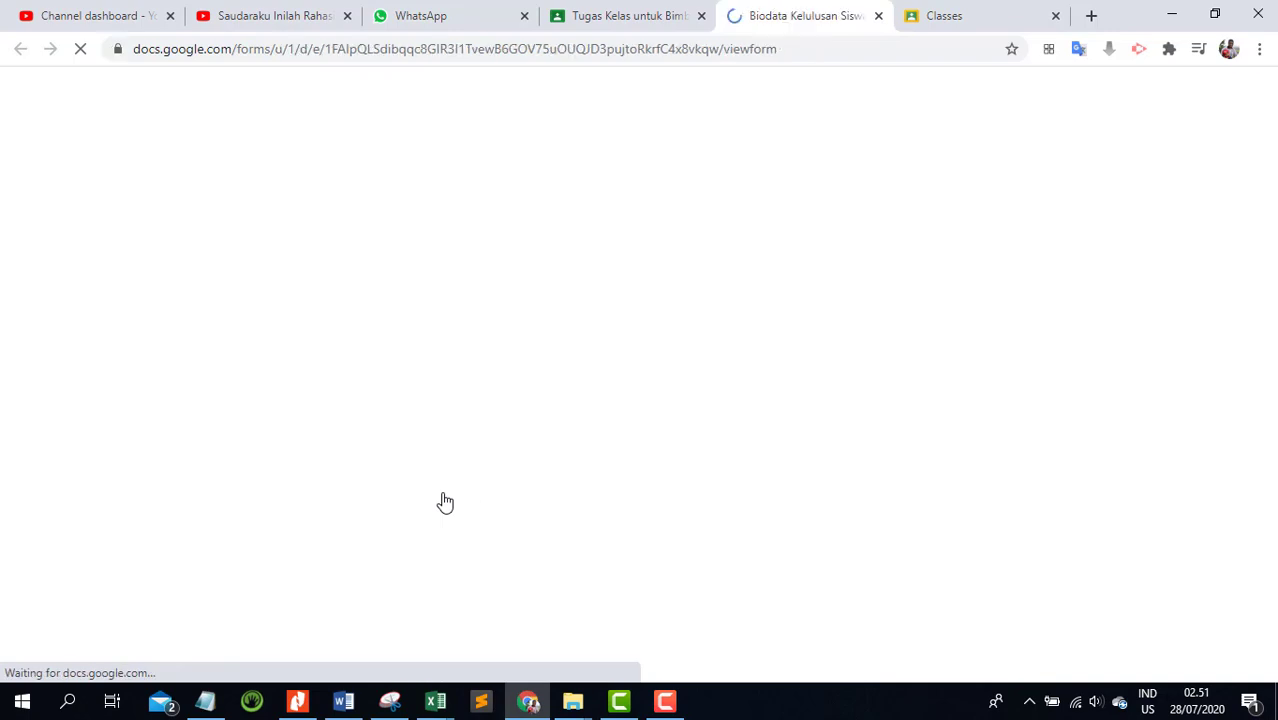
{"action": "scroll", "coordinate": [490, 388], "scroll_direction": "down", "scroll_amount": 10}
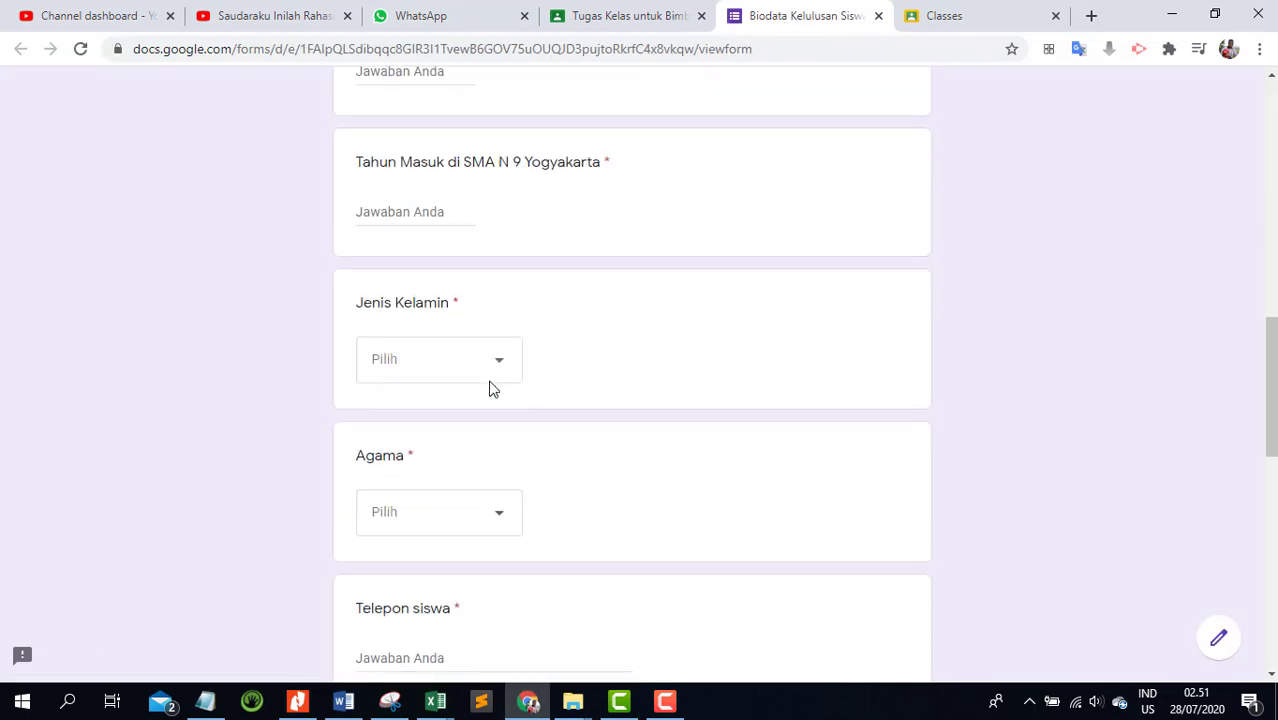
{"action": "scroll", "coordinate": [490, 388], "scroll_direction": "down", "scroll_amount": 5}
{"action": "scroll", "coordinate": [490, 388], "scroll_direction": "up", "scroll_amount": 8}
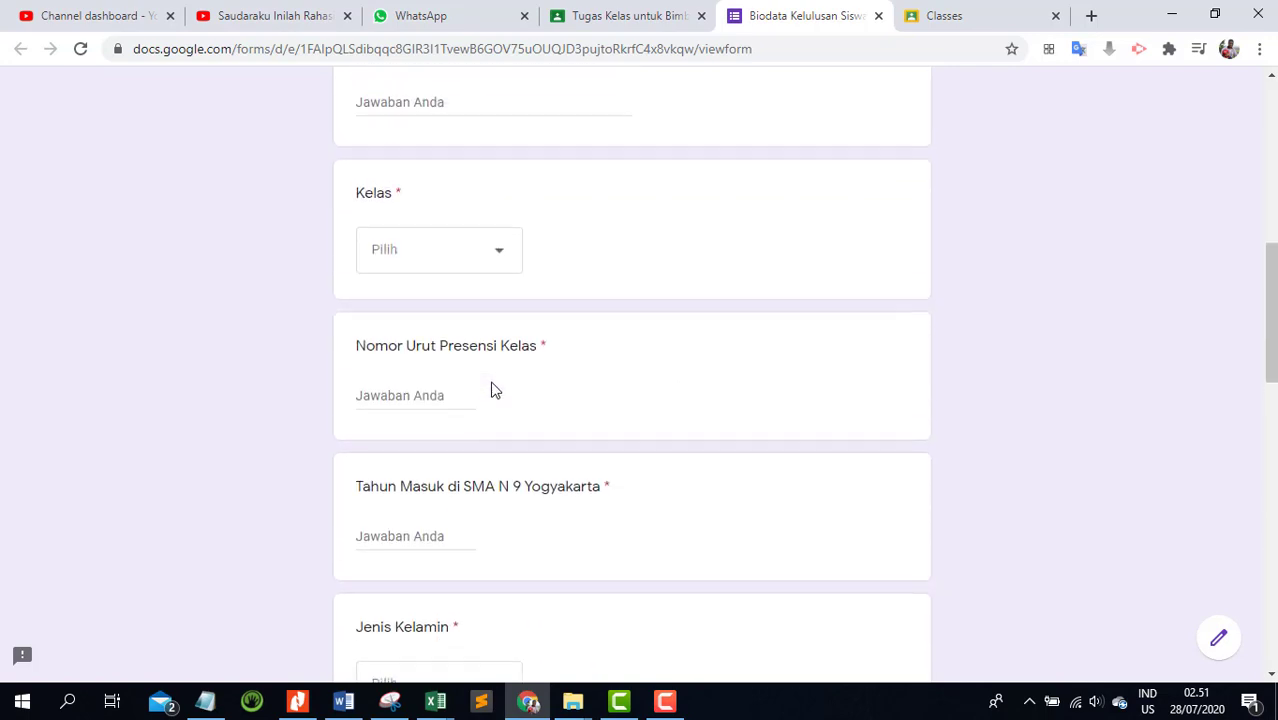
{"action": "scroll", "coordinate": [495, 390], "scroll_direction": "up", "scroll_amount": 5}
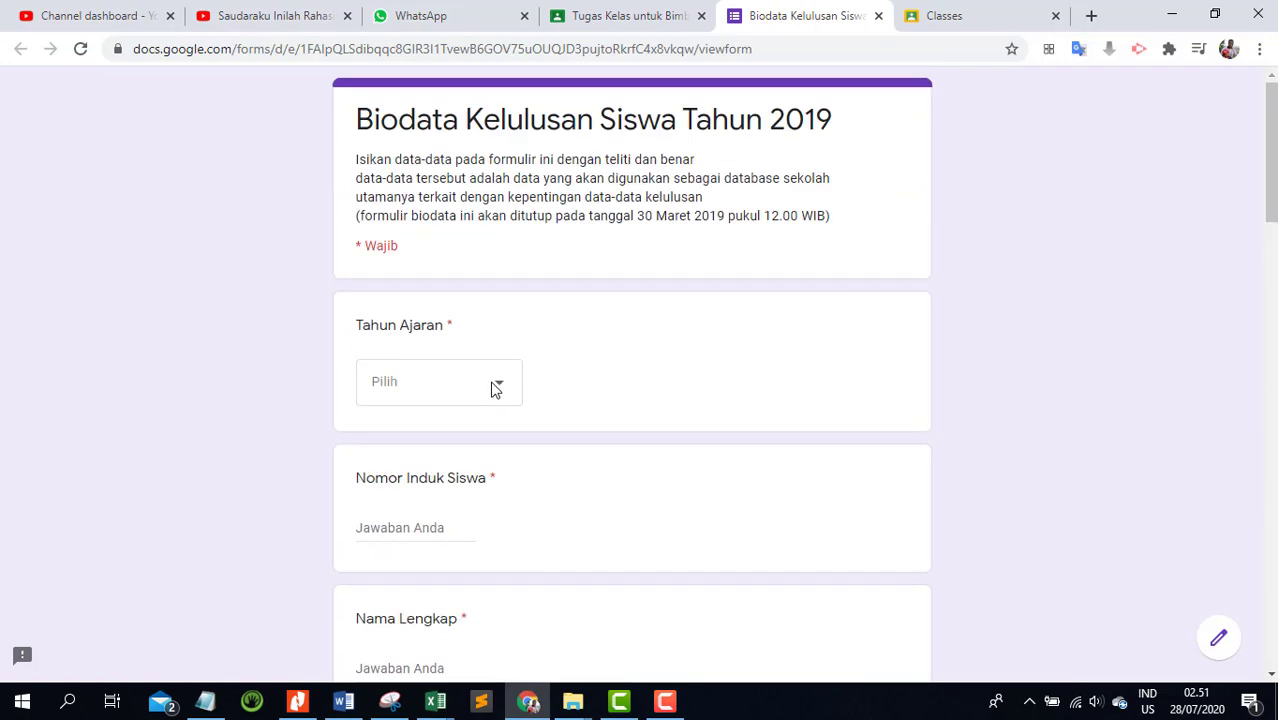